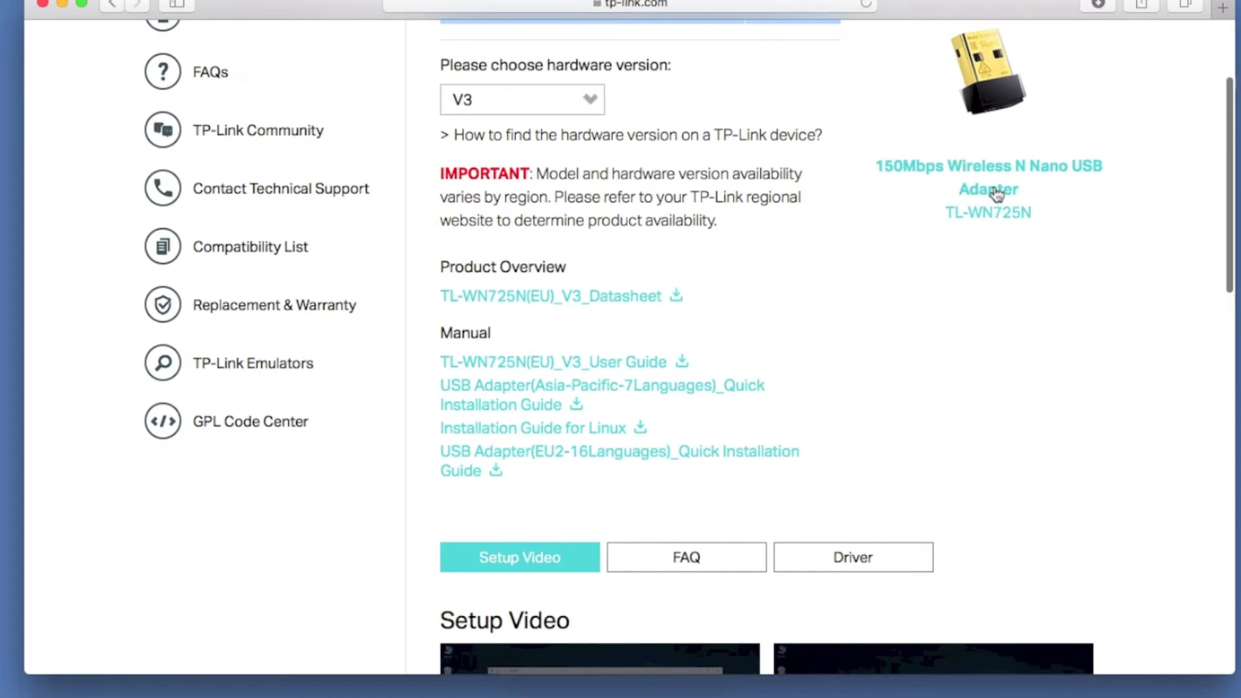
Open the TL-WN725N product page and examine its overview, including the features and miniature design description
left_click(992, 188)
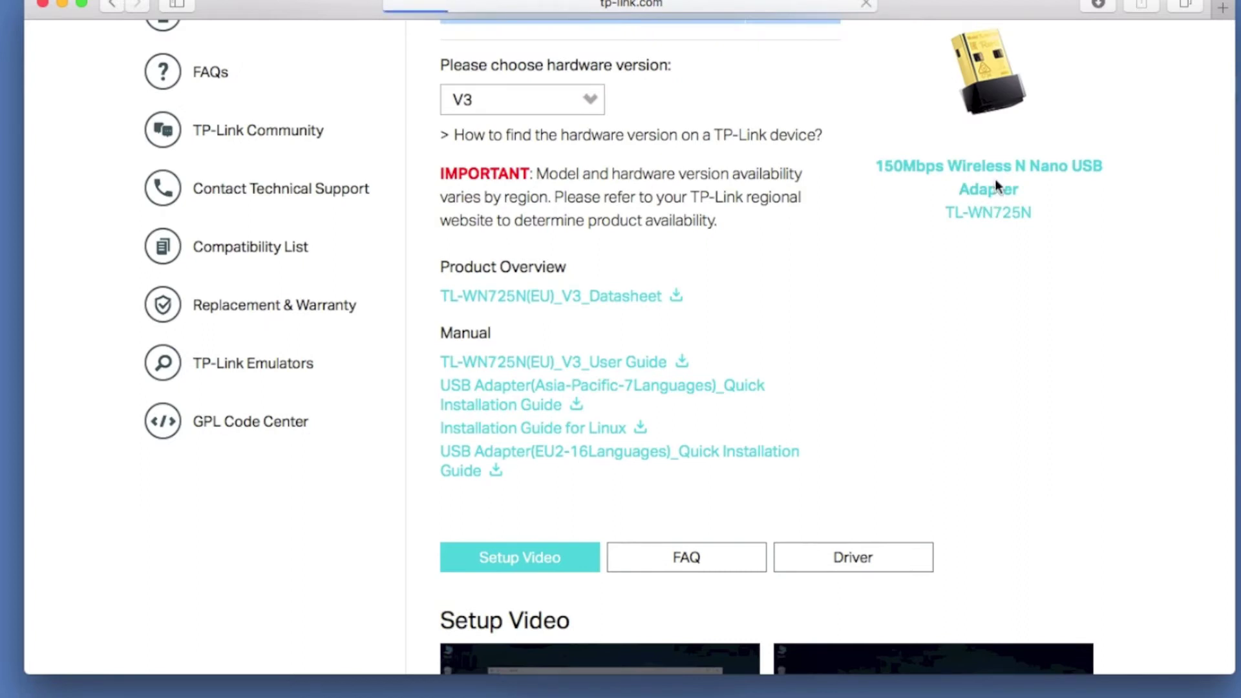
scroll(995, 368, "down", 1)
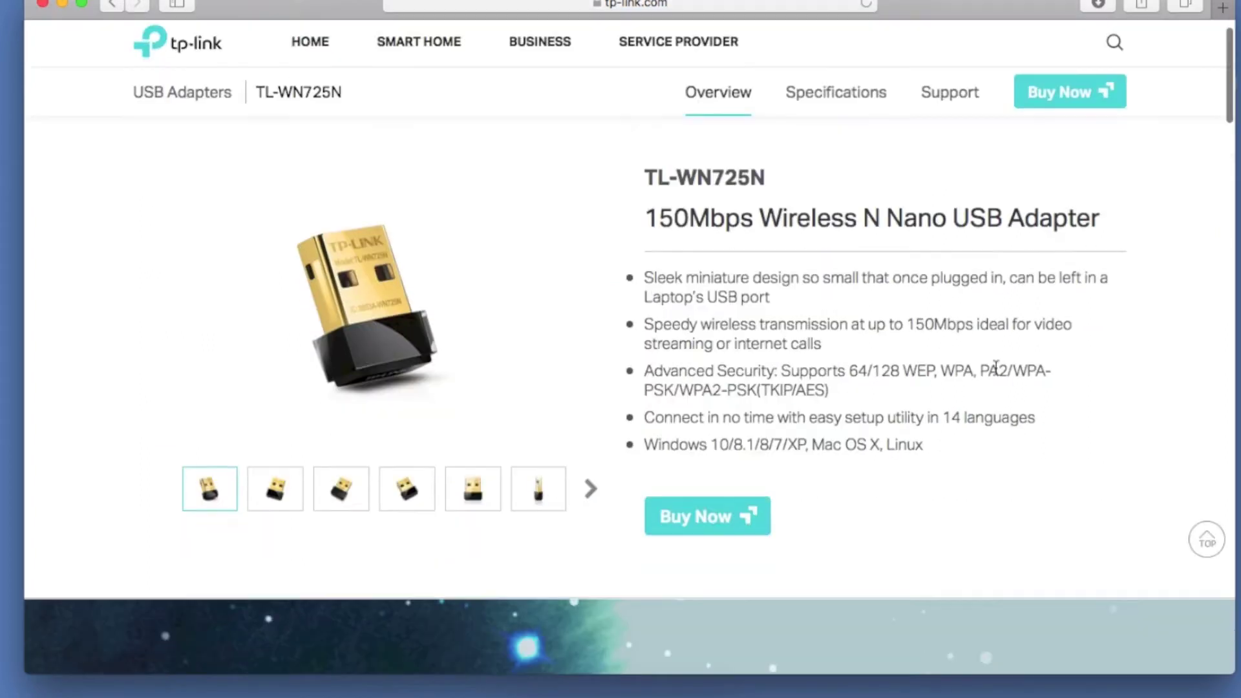
scroll(996, 367, "down", 10)
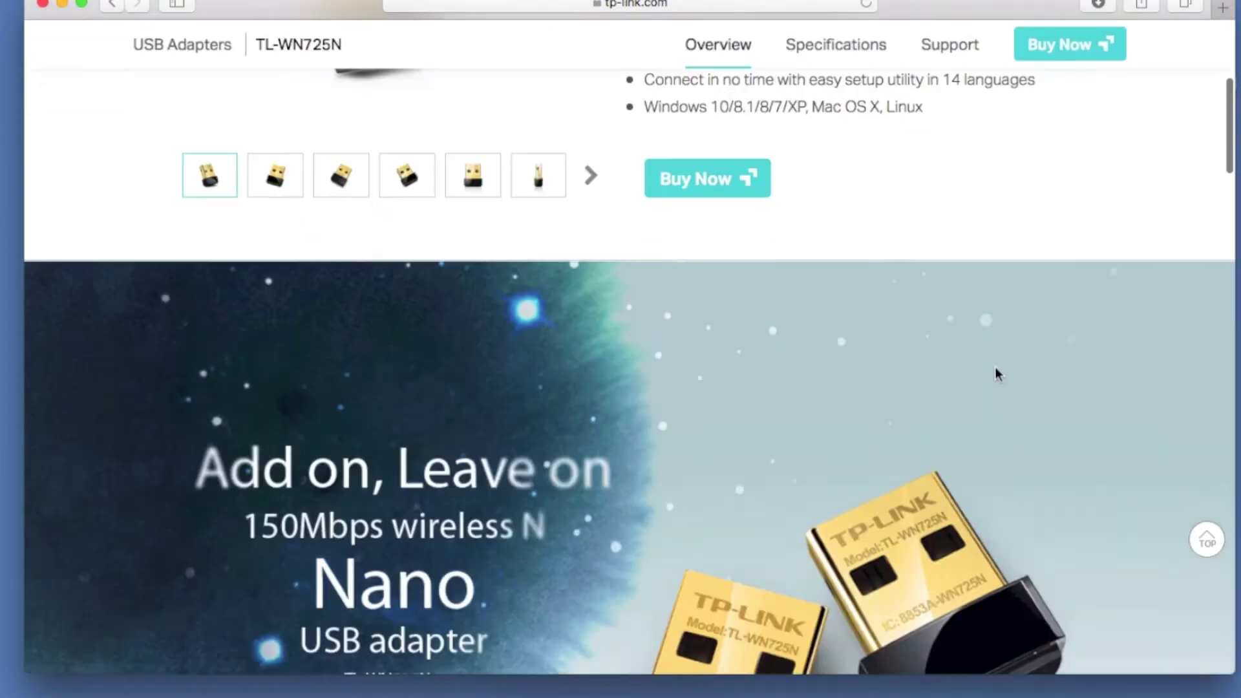
scroll(996, 367, "down", 15)
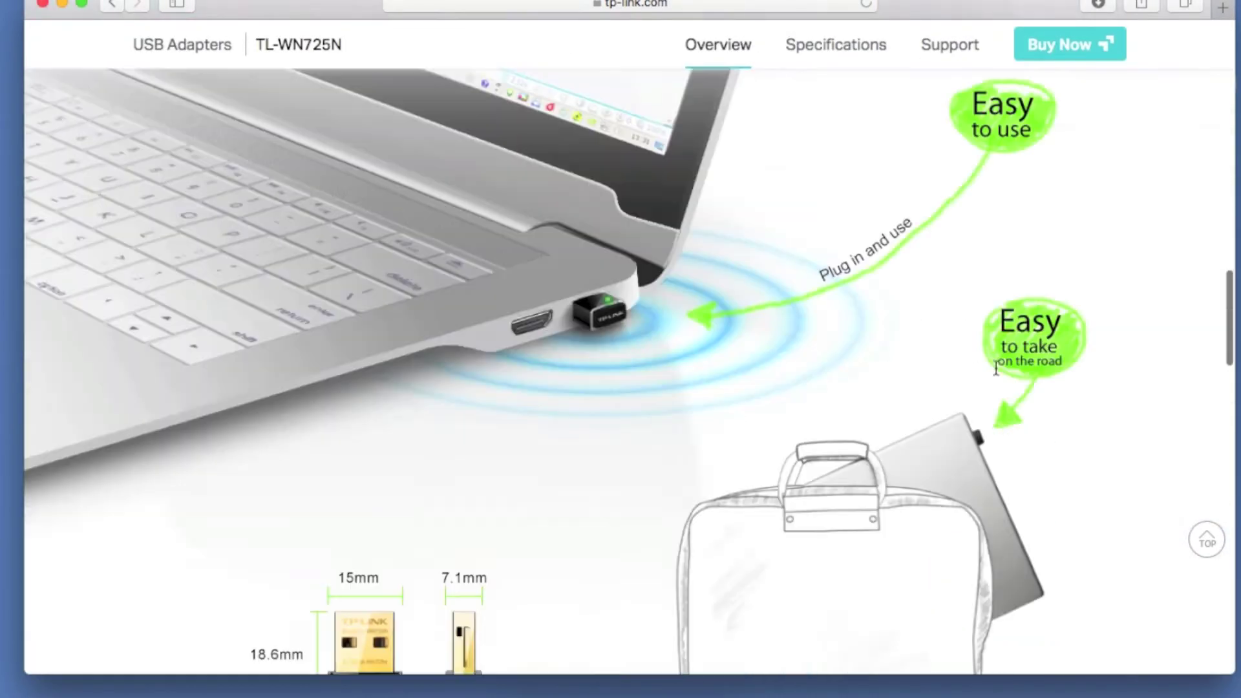
scroll(998, 375, "down", 15)
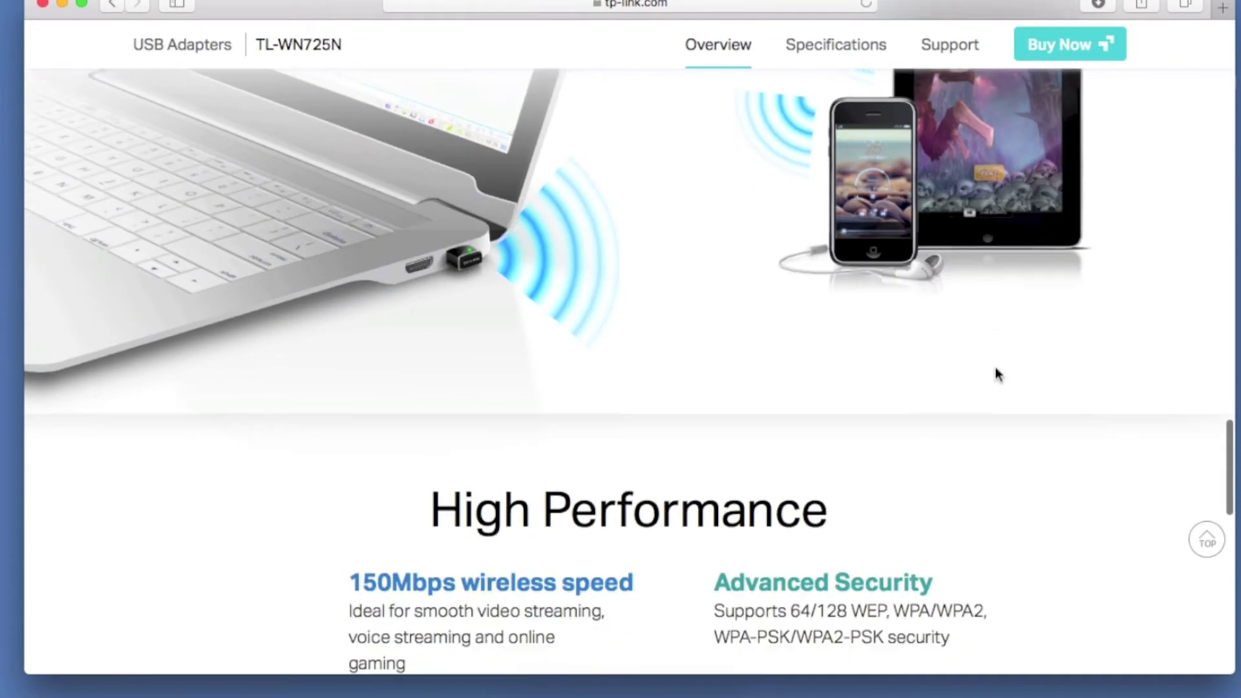
scroll(996, 373, "down", 5)
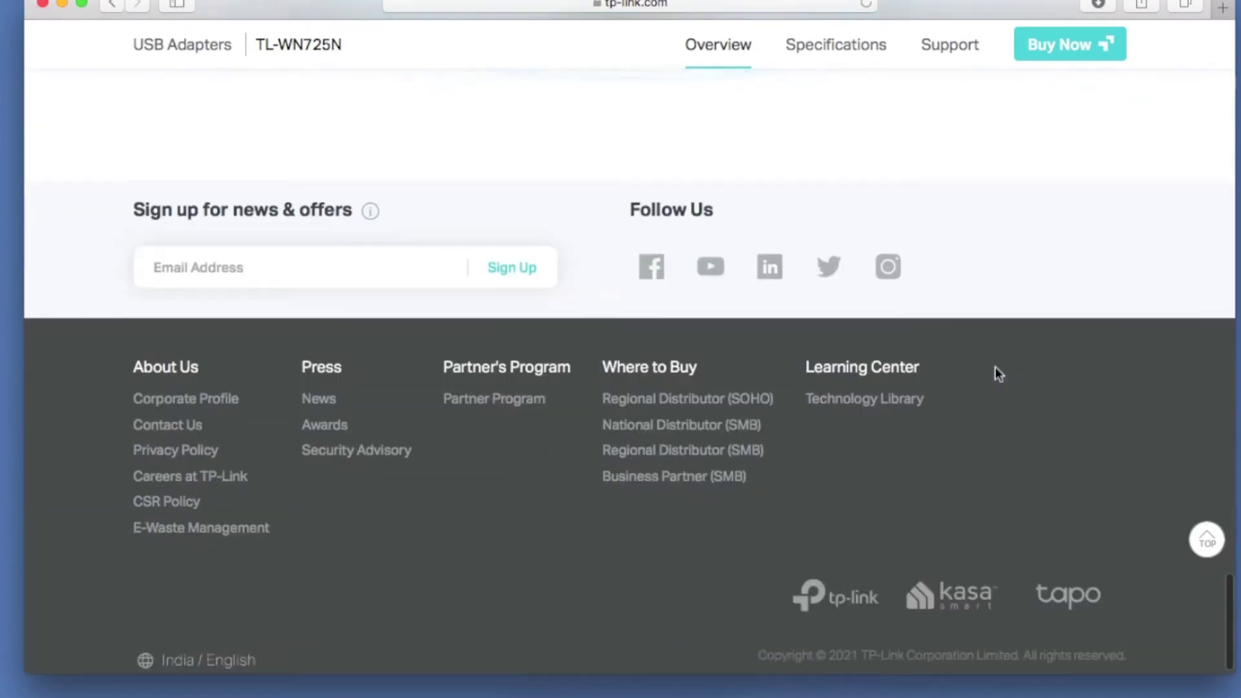
scroll(996, 373, "up", 15)
scroll(993, 373, "up", 10)
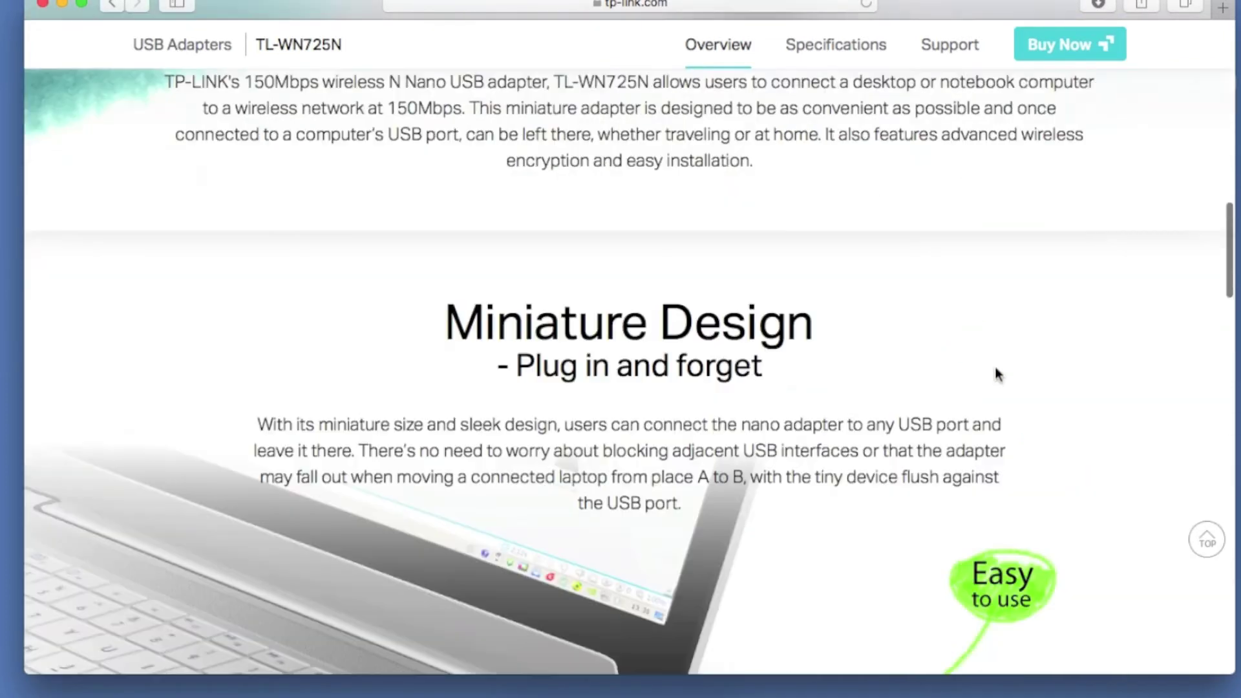
Review the TL-WN725N specifications, covering hardware features, wireless features and the environment data
left_click(863, 46)
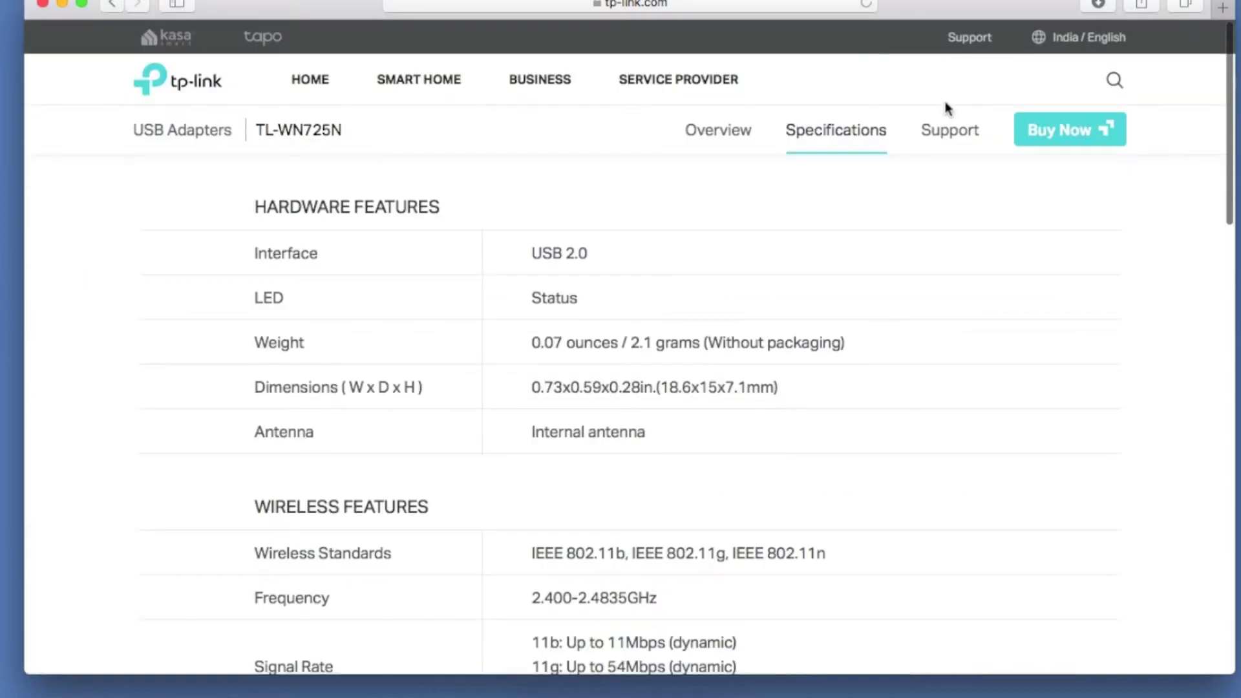
scroll(815, 384, "down", 5)
scroll(815, 384, "down", 10)
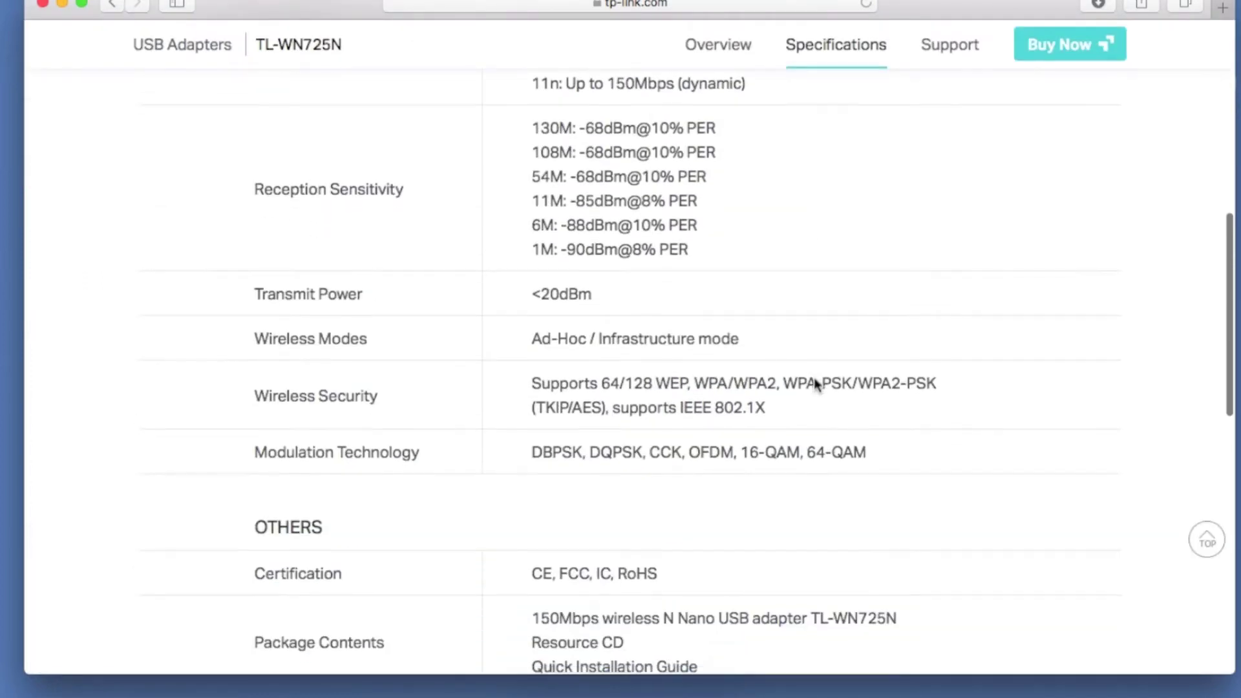
scroll(815, 384, "down", 2)
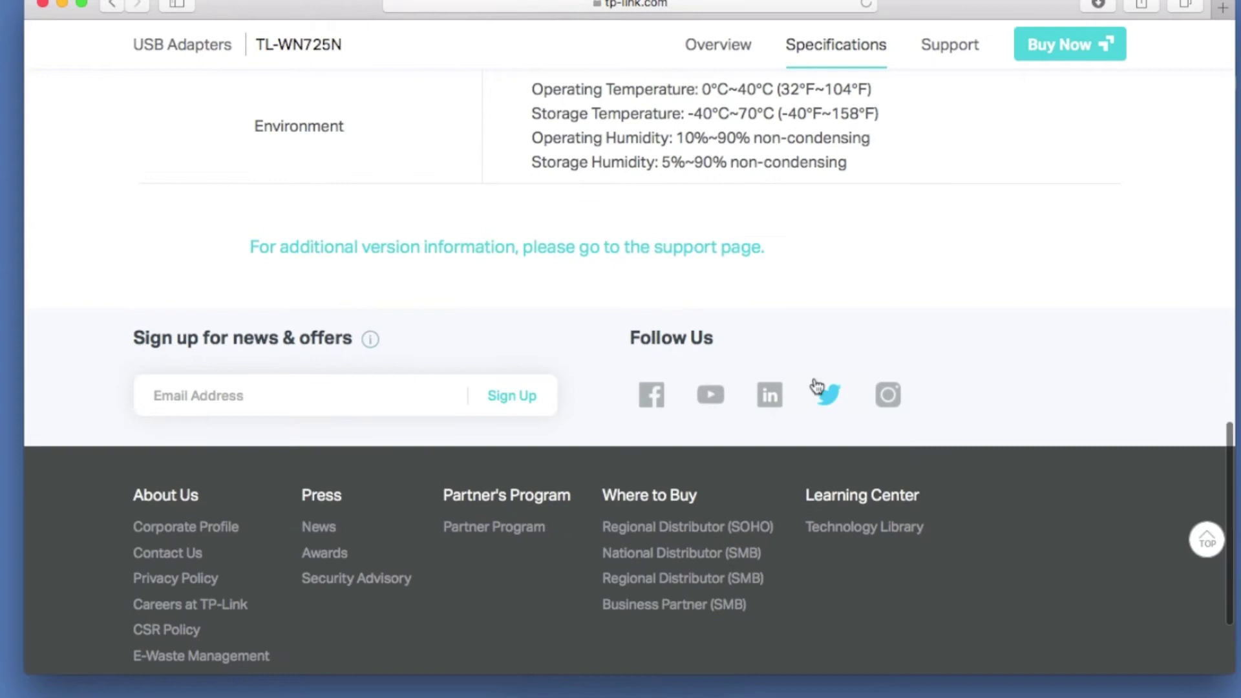
scroll(815, 384, "up", 15)
scroll(814, 378, "up", 5)
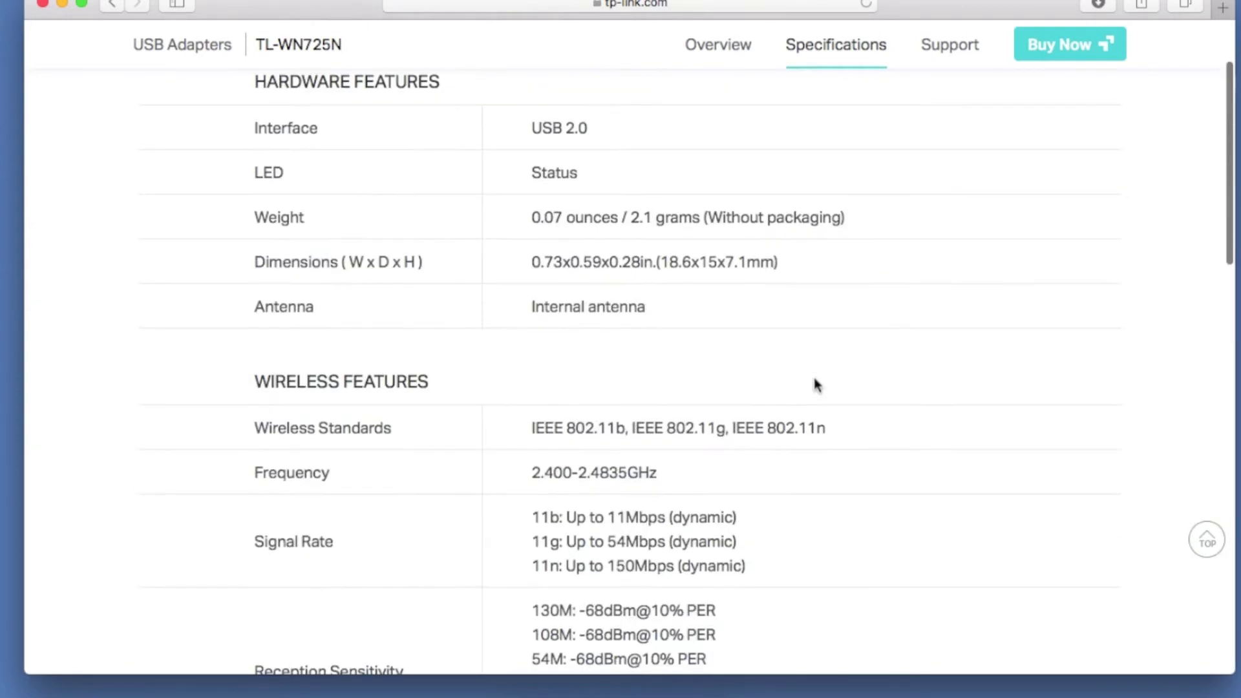
Go to the TL-WN725N V3 support page and display its list of drivers
left_click(961, 136)
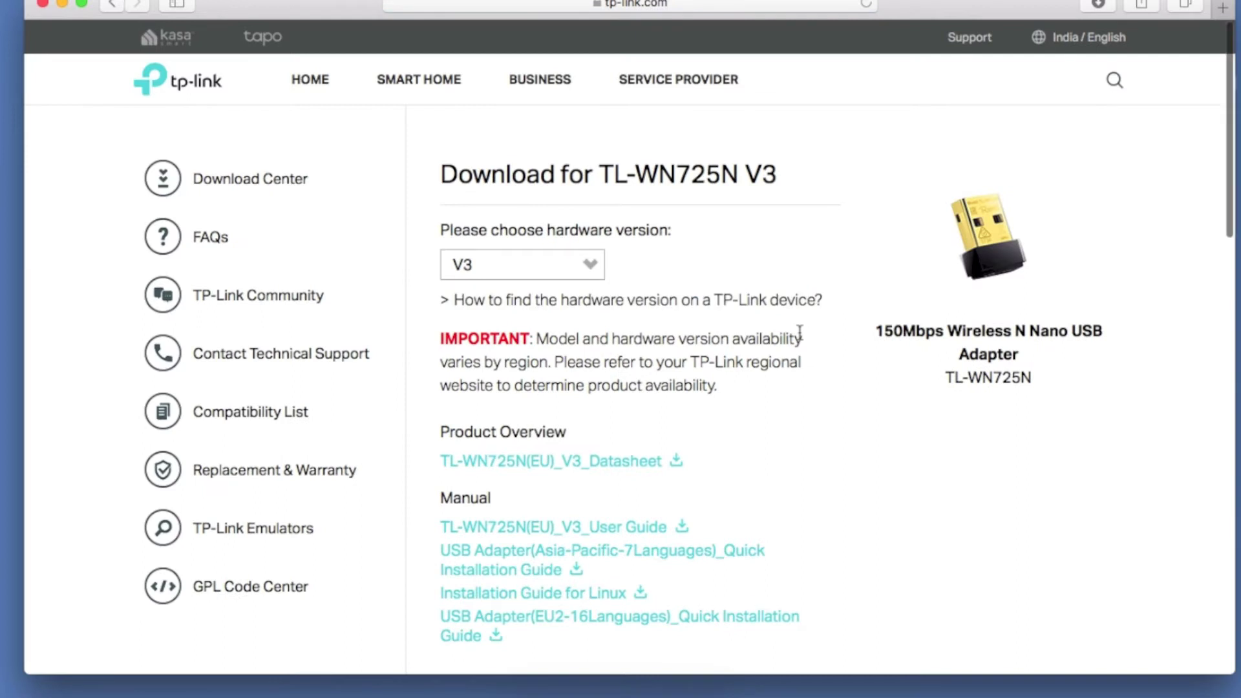
scroll(799, 333, "down", 1)
scroll(801, 338, "down", 1)
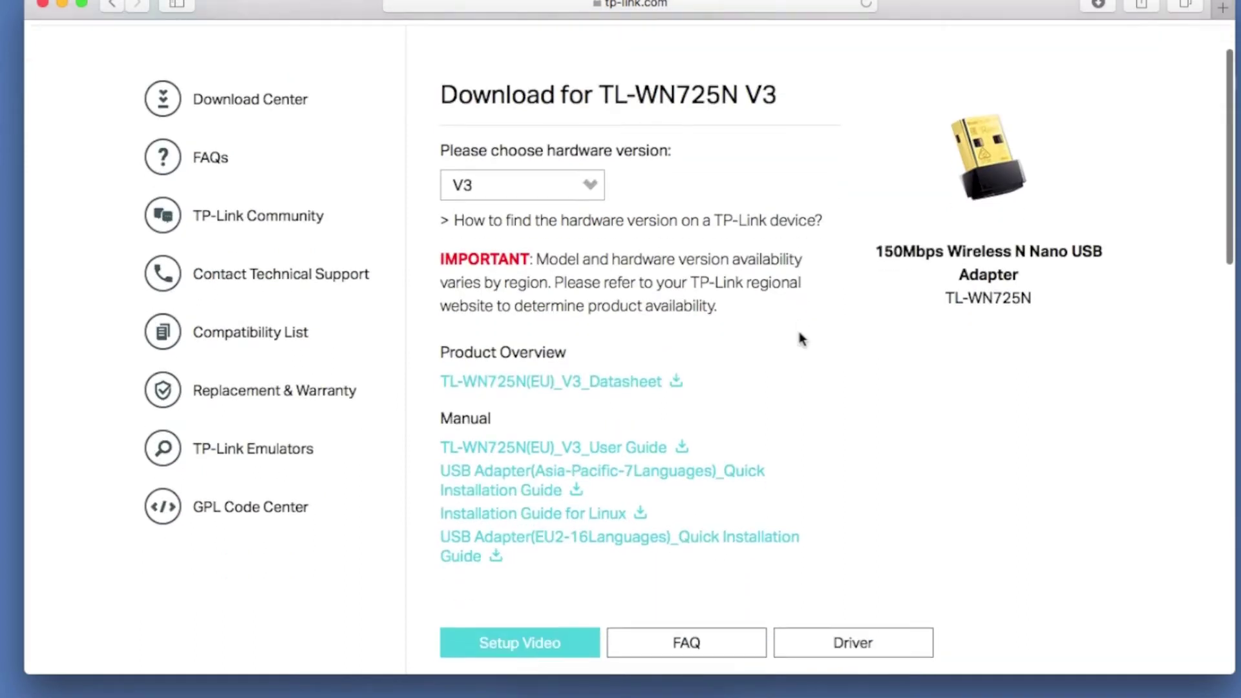
scroll(802, 338, "down", 1)
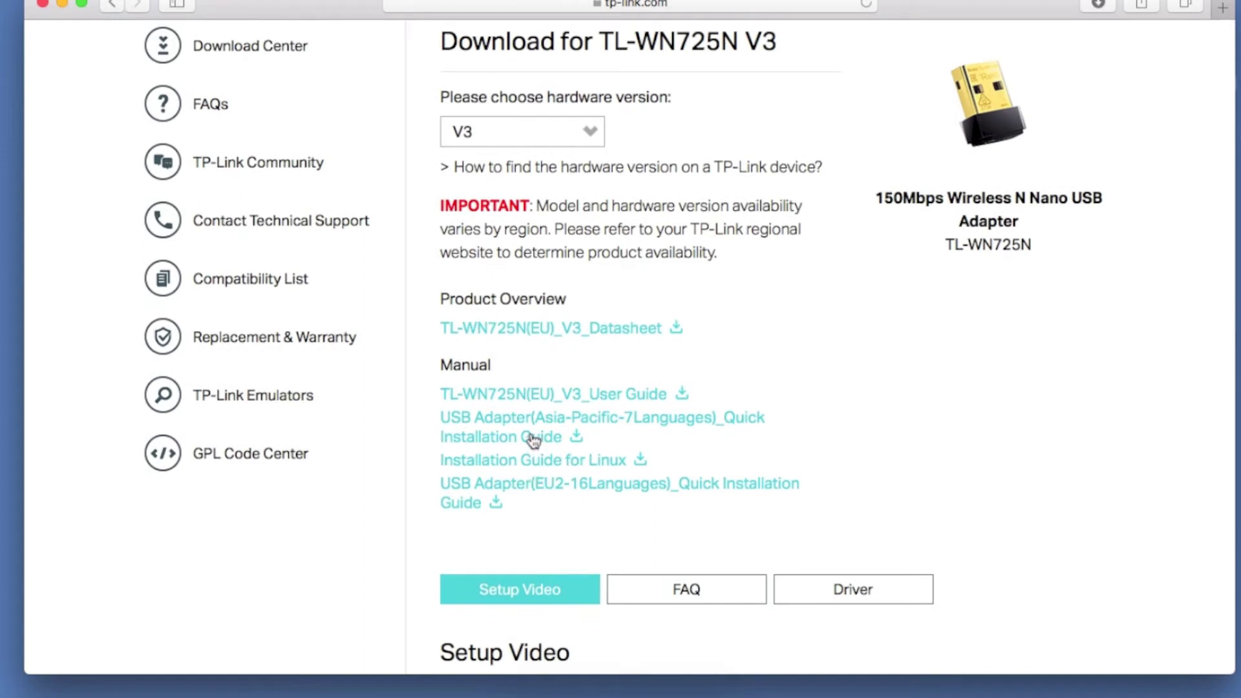
left_click(856, 591)
scroll(855, 590, "down", 7)
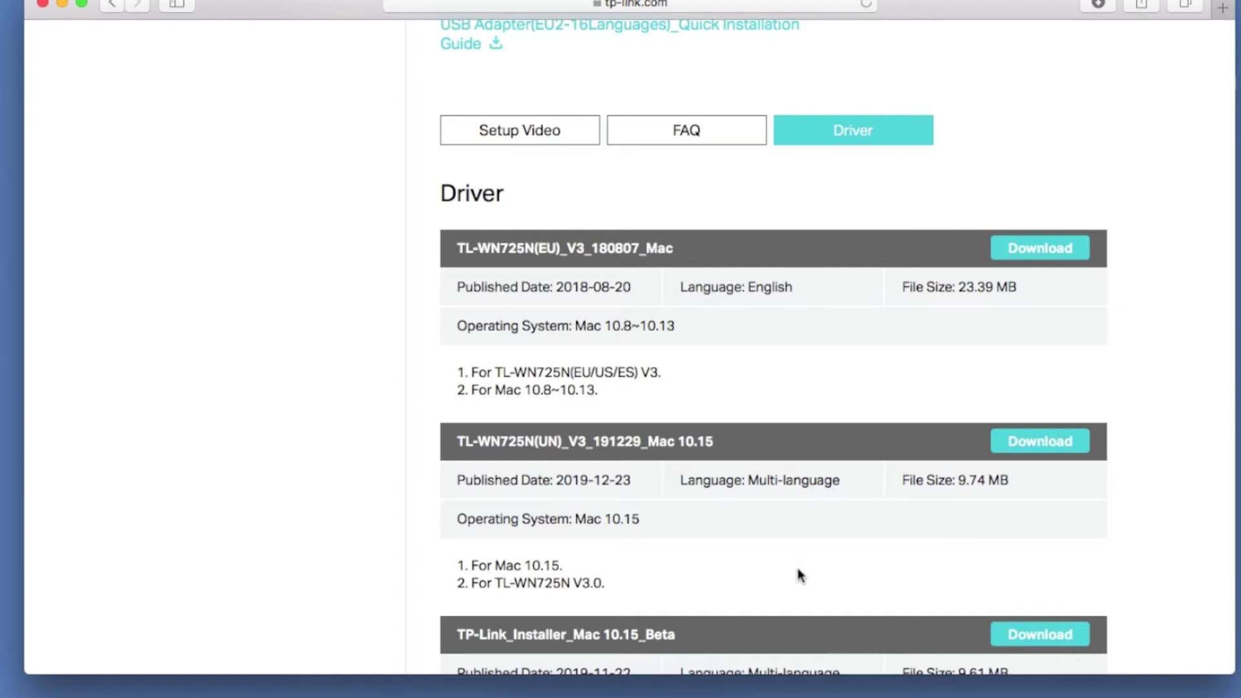
View the adapter's setup videos and return to the driver list
scroll(797, 573, "up", 3)
left_click(535, 314)
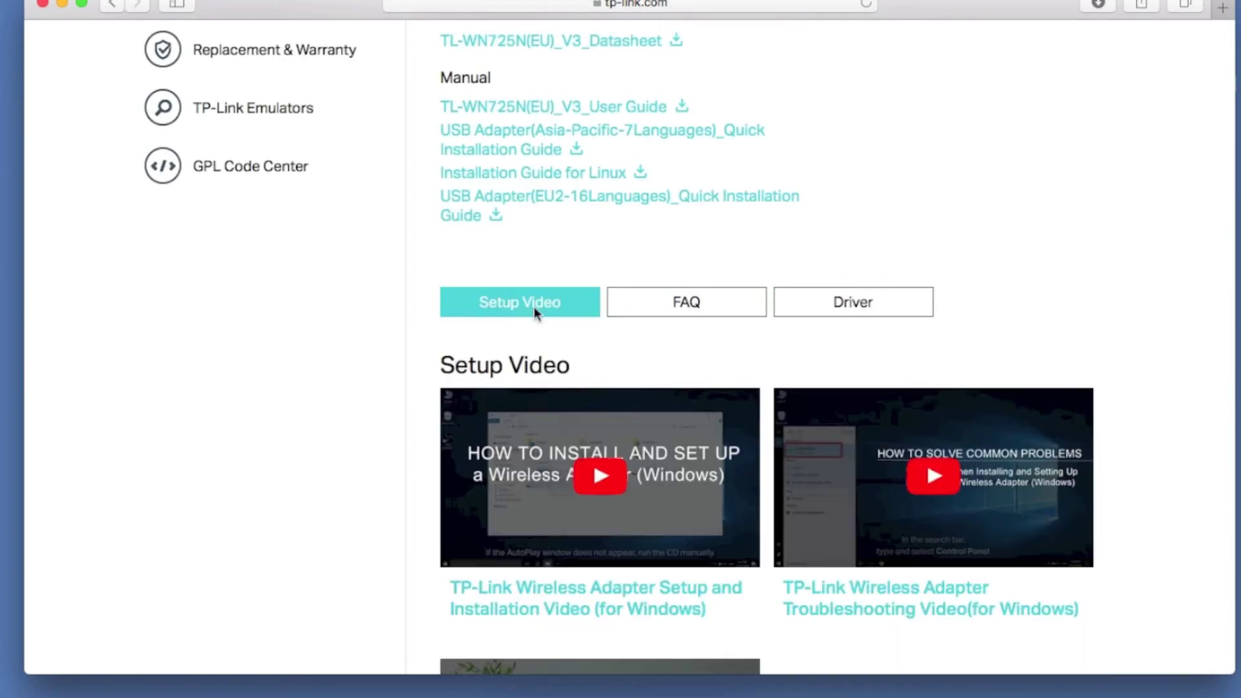
left_click(848, 310)
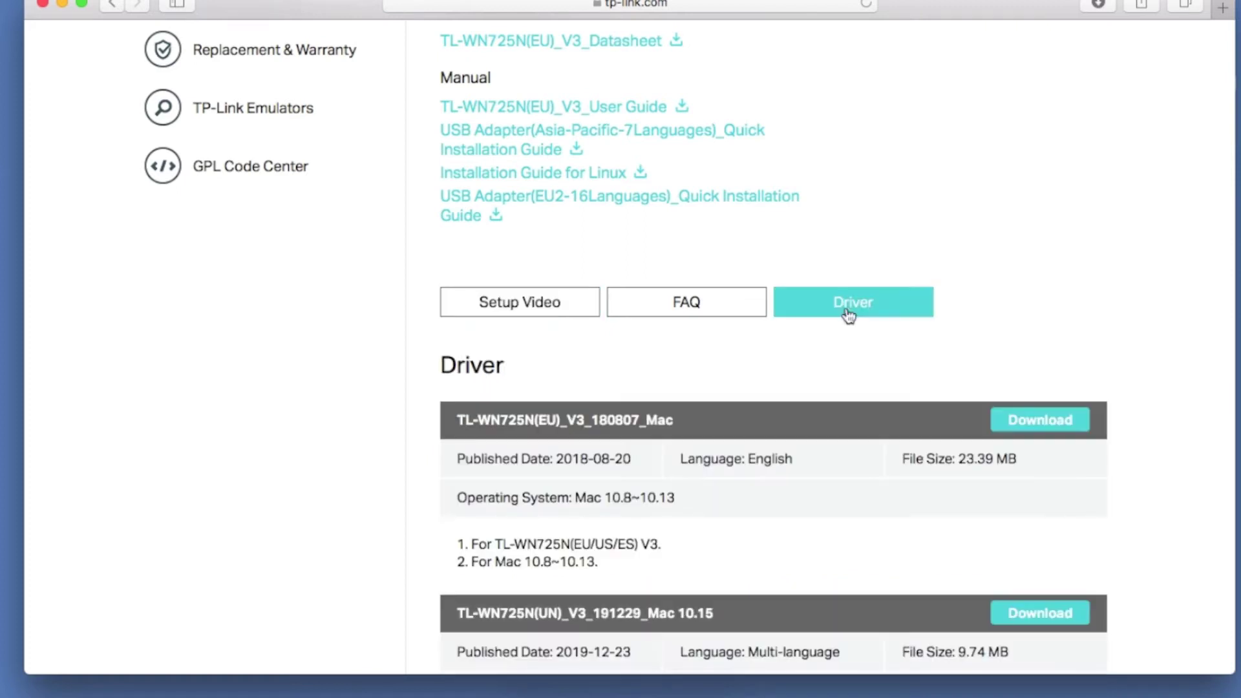
Download the TL-WN725N(EU)_V3_180807_Mac driver for Mac 10.8~10.13 and check the download's progress
scroll(821, 387, "down", 3)
scroll(820, 387, "down", 1)
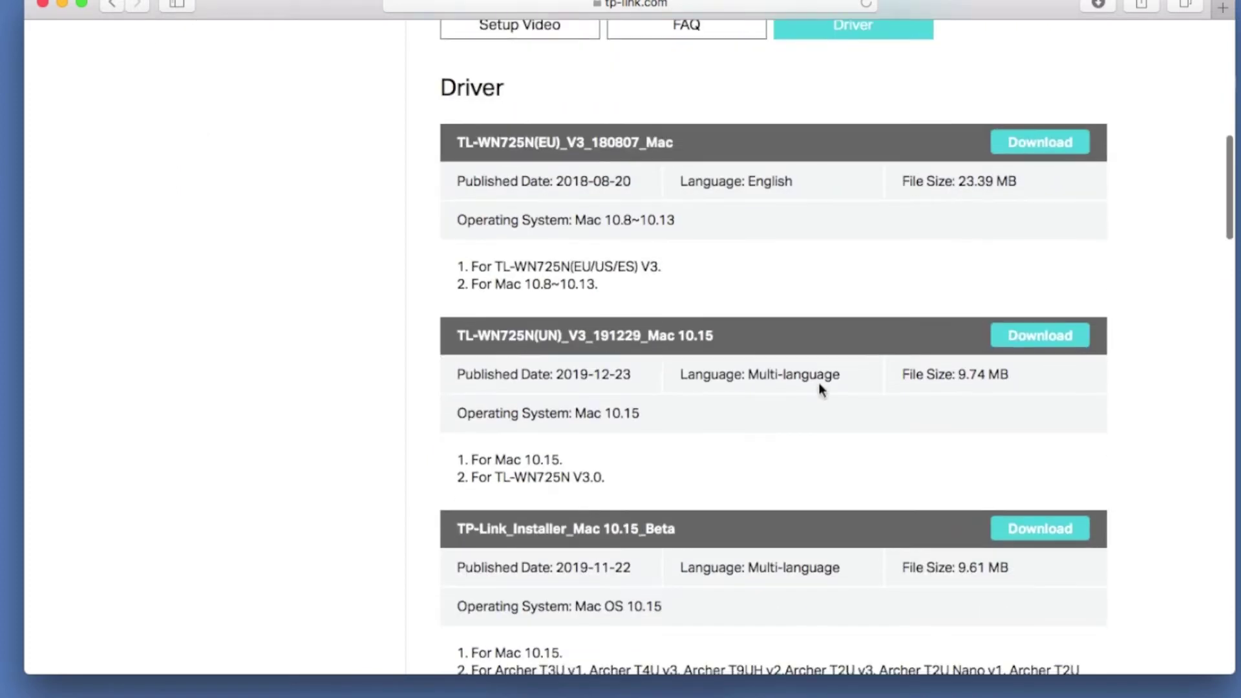
left_click_drag(599, 288, 463, 288)
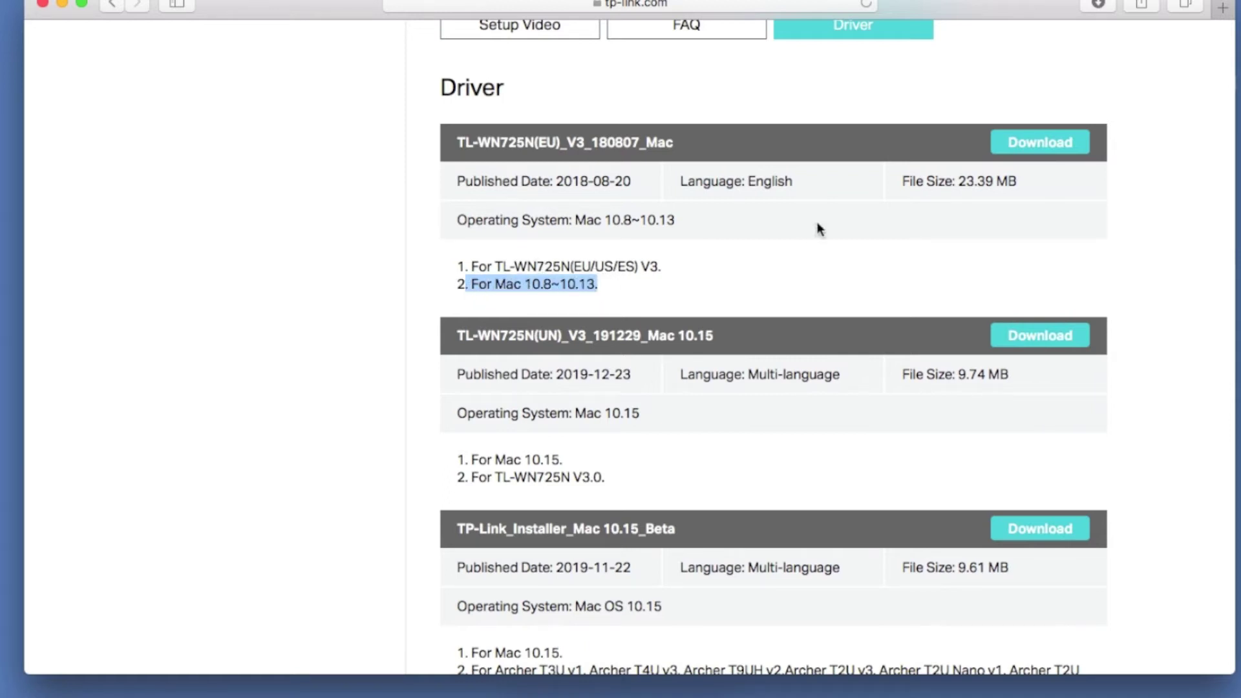
left_click(1042, 146)
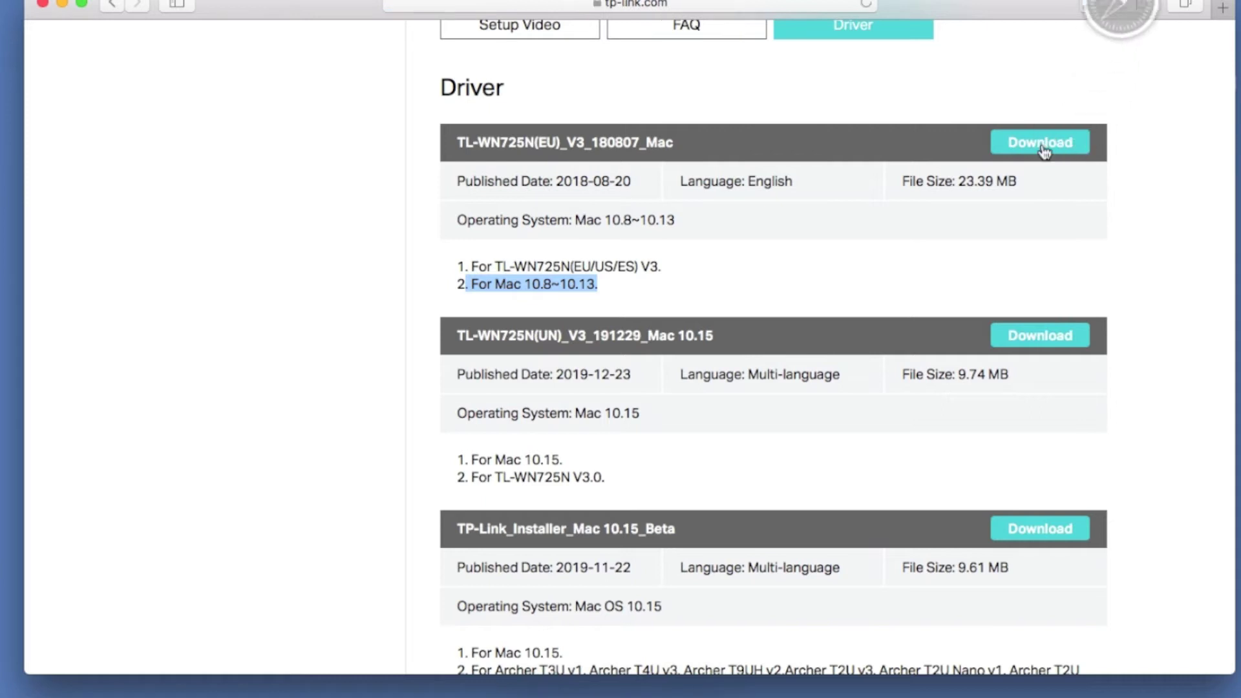
left_click(1094, 7)
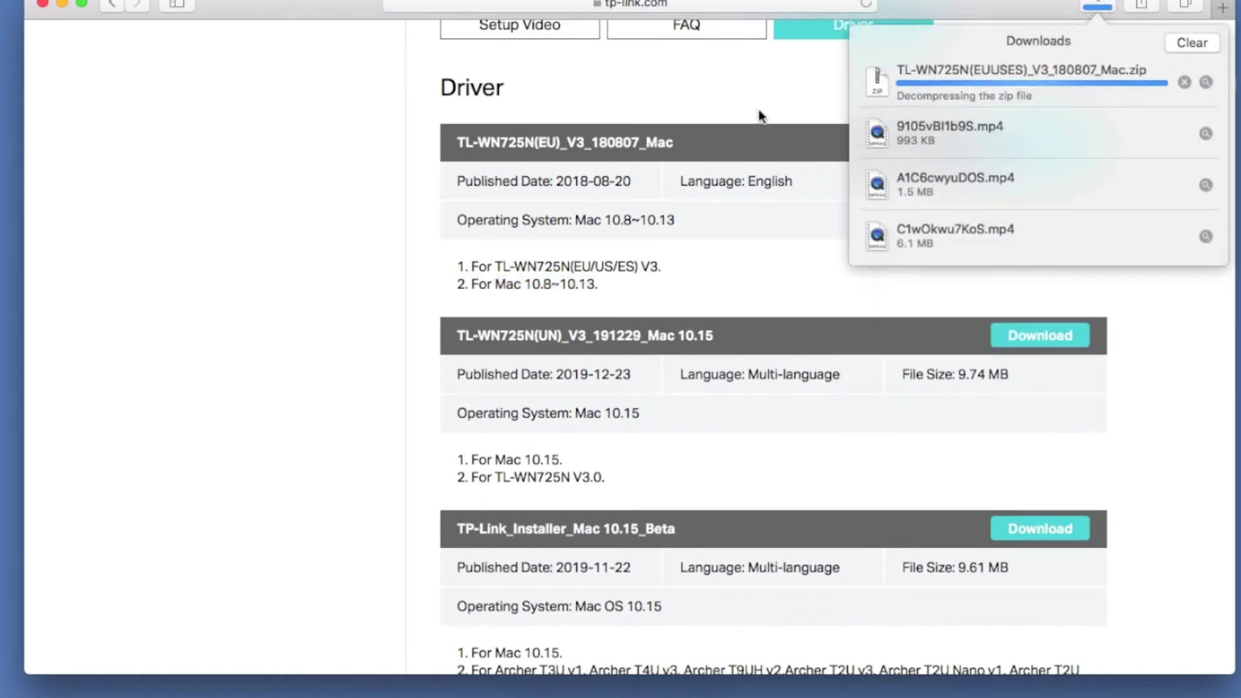
Minimize the browser, move the extracted driver folder toward the middle of the desktop and open it
left_click(62, 6)
left_click_drag(1197, 26, 830, 176)
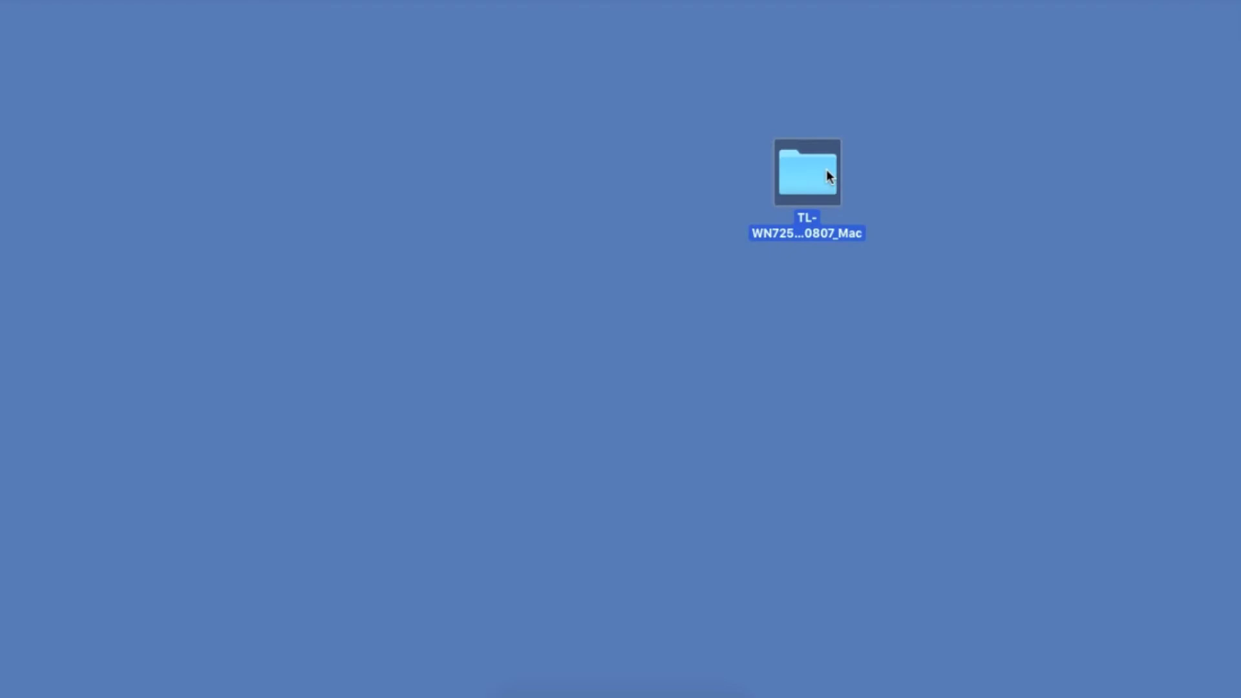
double_click(828, 175)
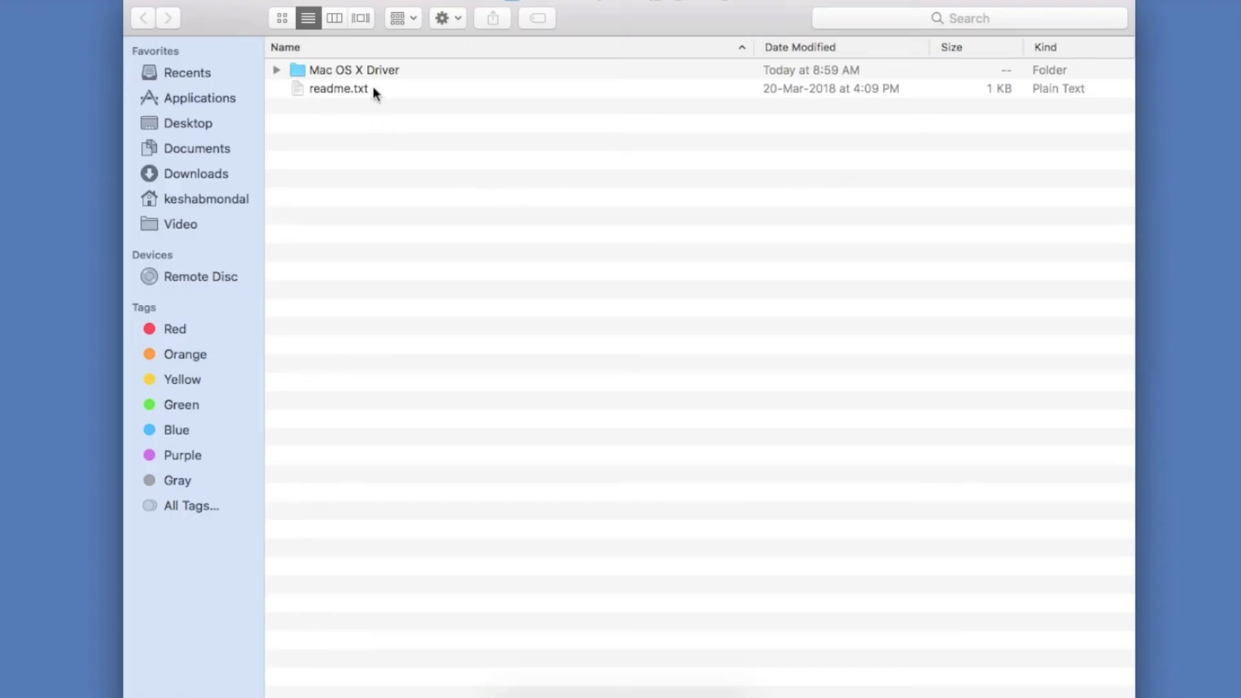
Launch Install.pkg from the Mac OS X10.13 2 folder inside Mac OS X Driver
double_click(378, 68)
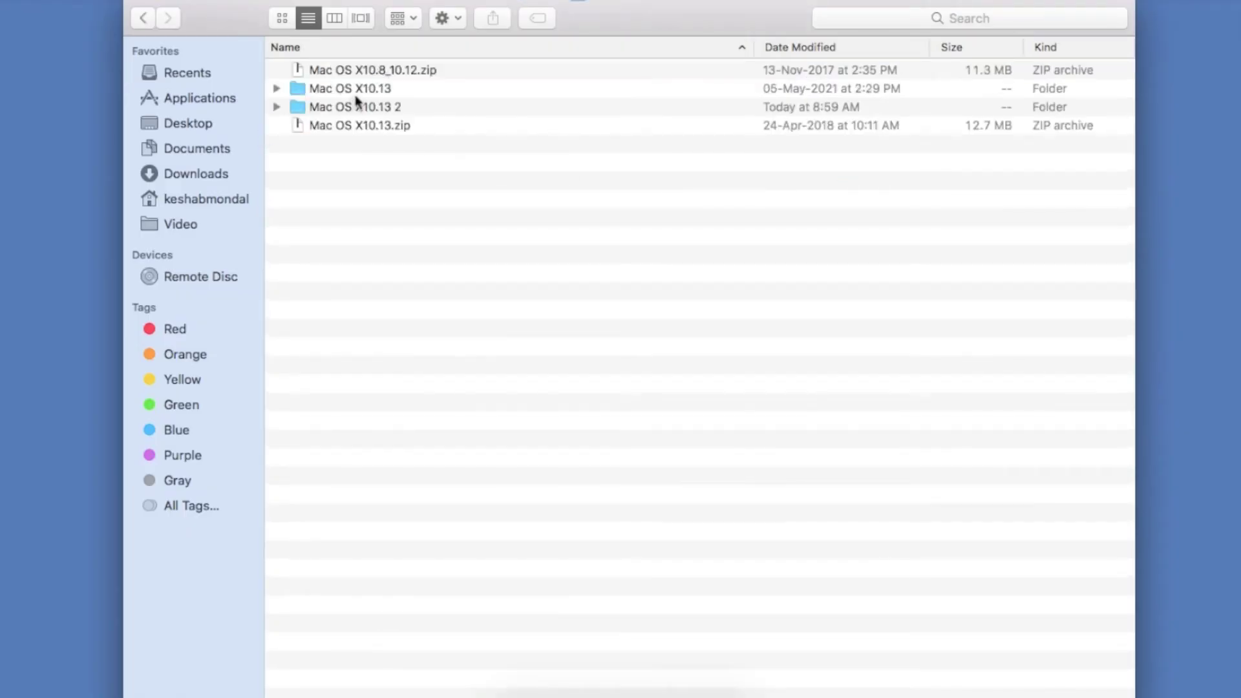
double_click(361, 91)
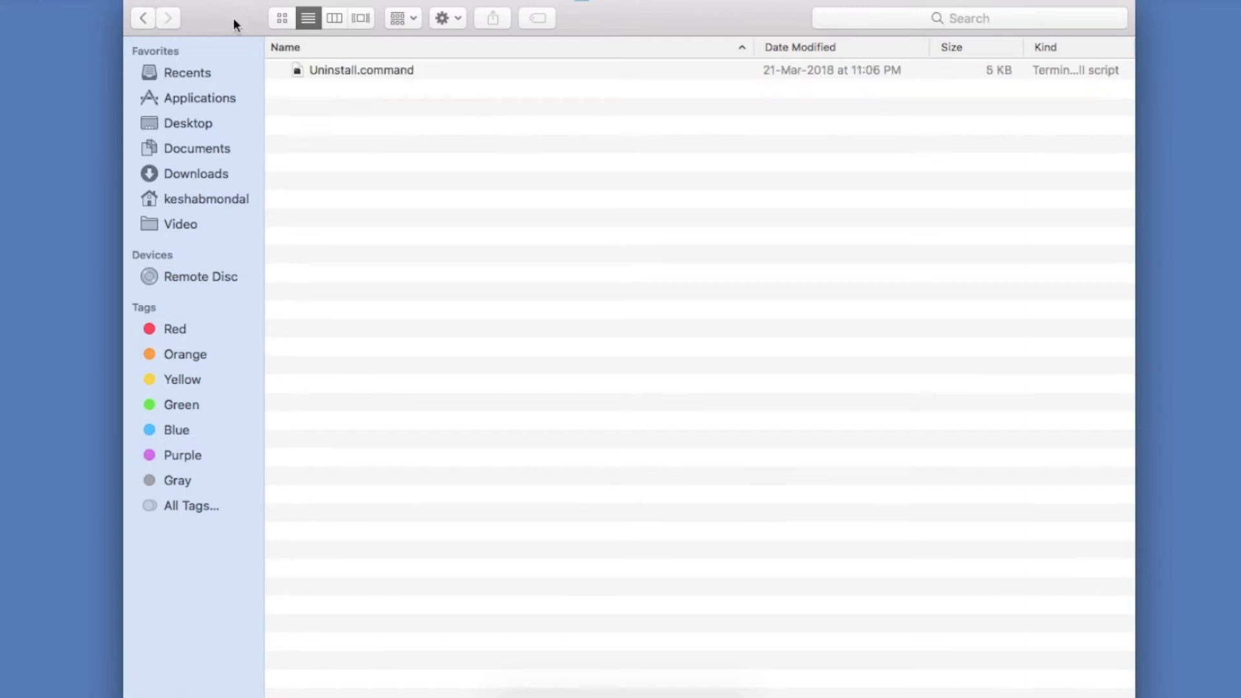
left_click(143, 19)
double_click(393, 104)
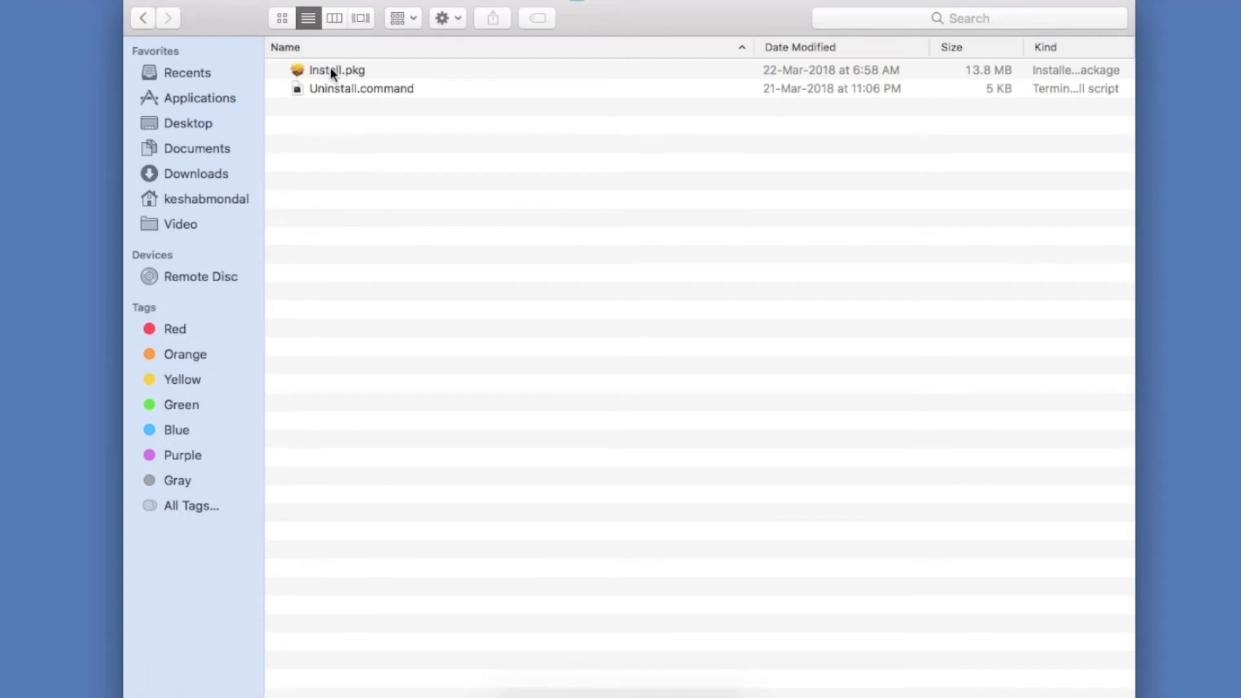
double_click(331, 70)
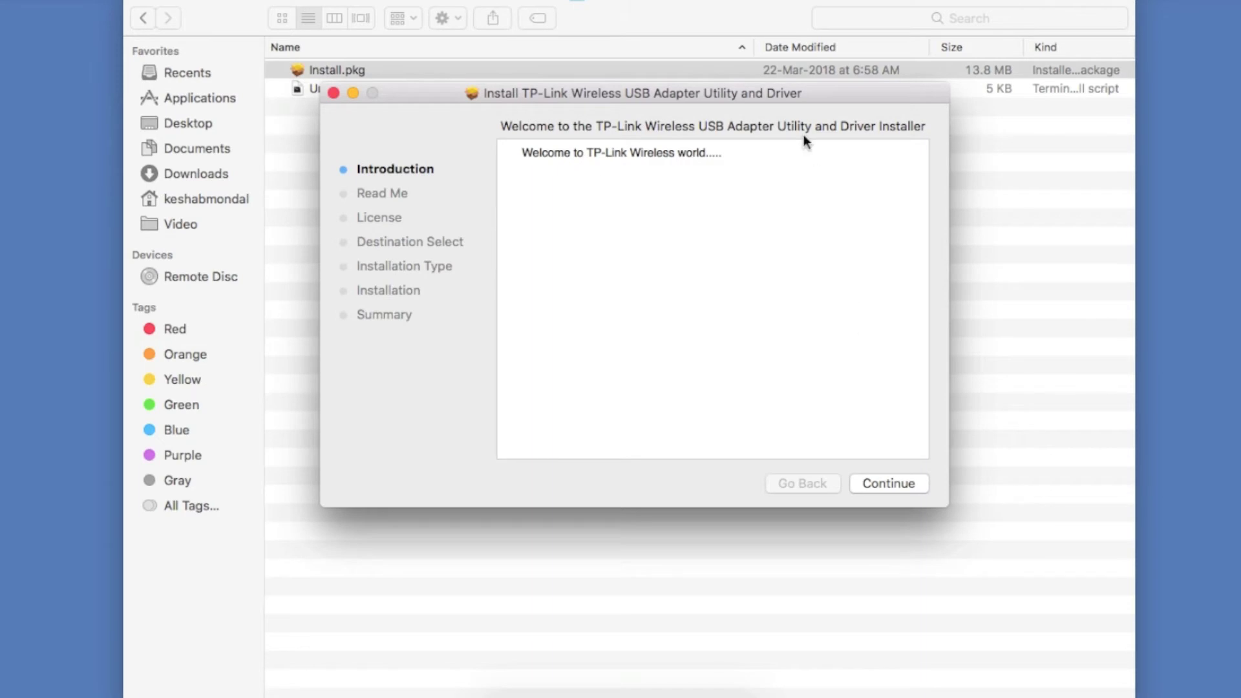
Advance the TP-Link installer through the introduction and read-me pages, and agree to the software license
left_click(890, 481)
left_click(891, 484)
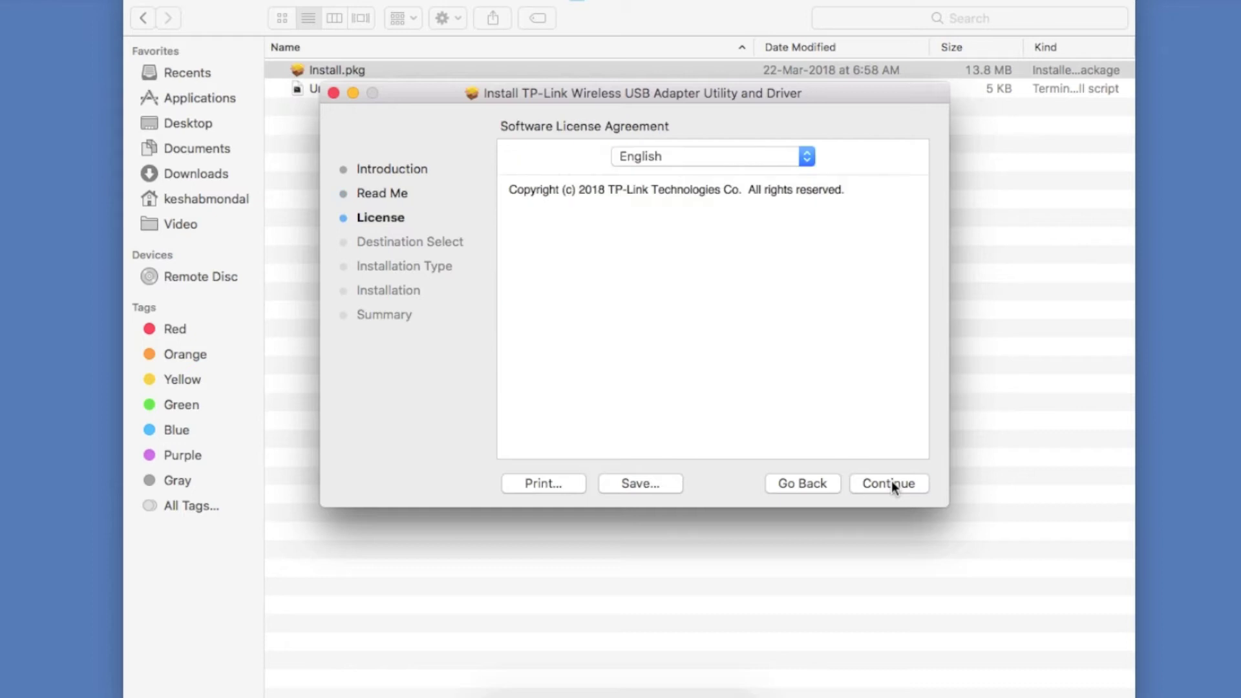
left_click(892, 485)
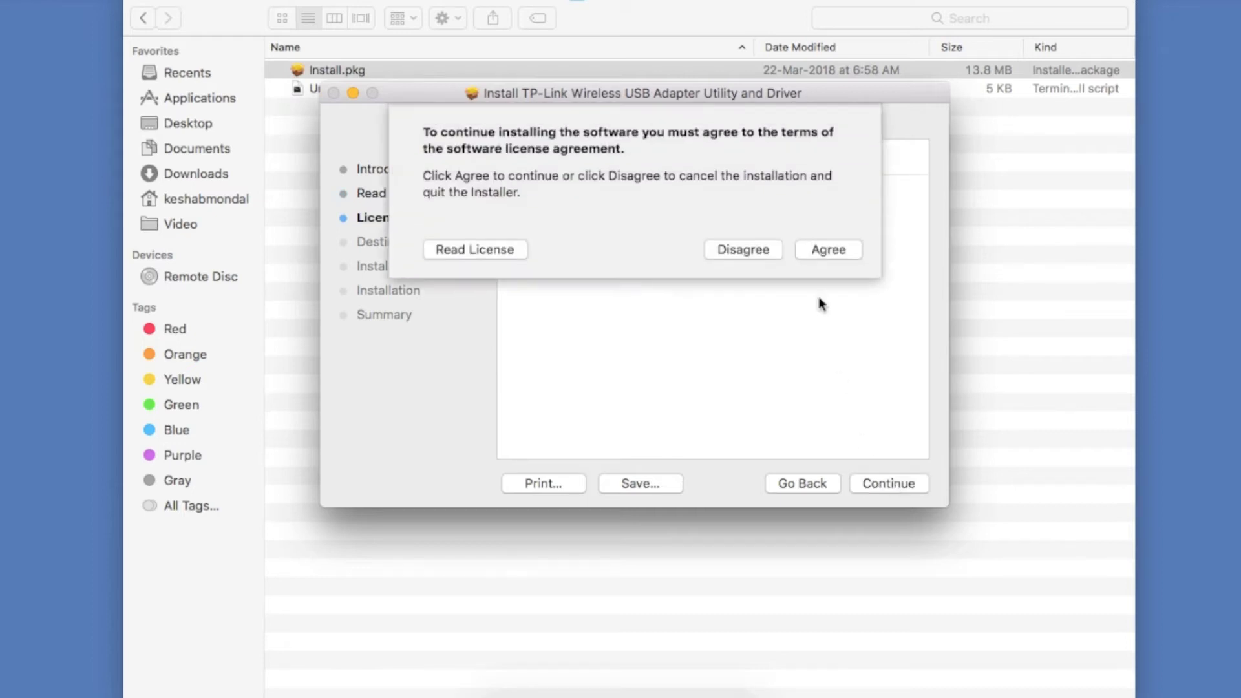
left_click(821, 247)
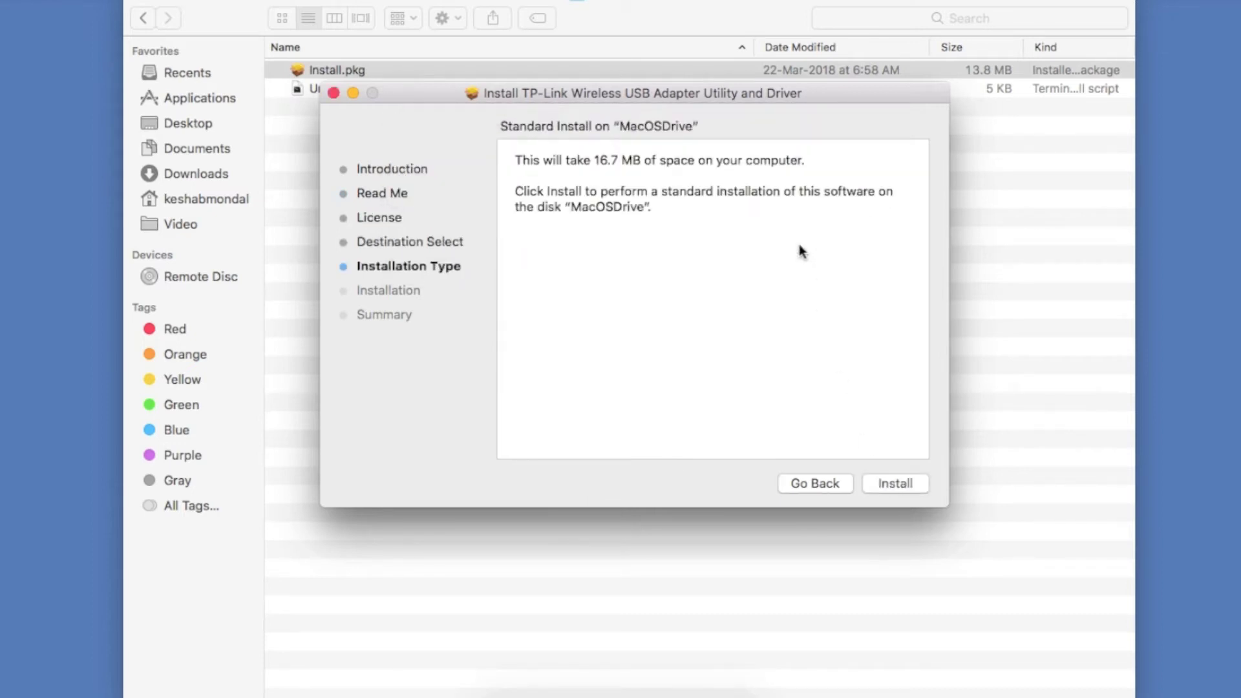
Run the standard installation, authorizing it with the account password, and restart the computer to finish
left_click(876, 482)
type("••••••••")
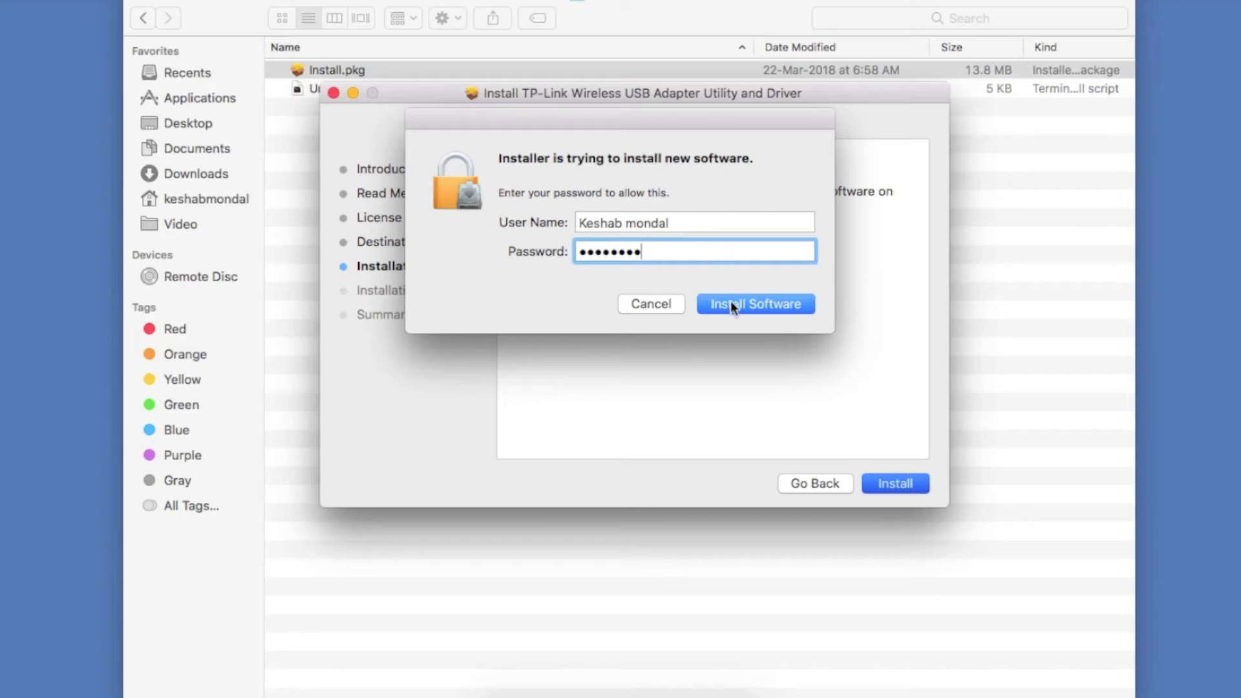
left_click(733, 305)
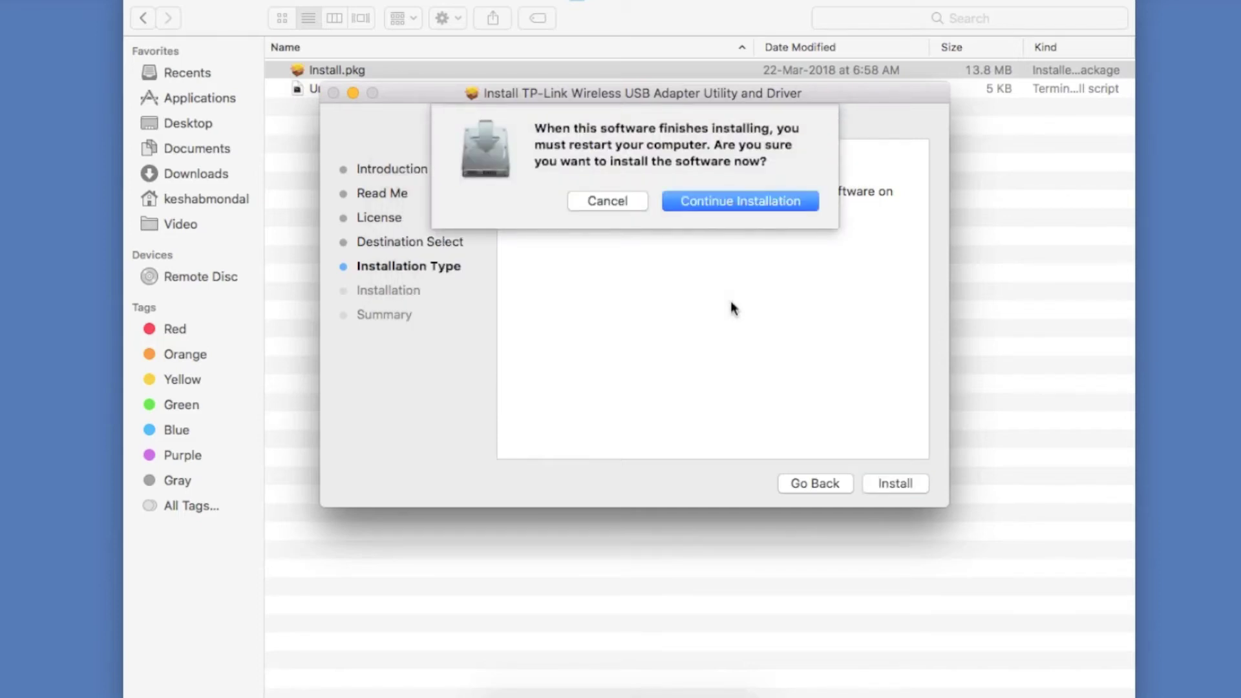
left_click(752, 201)
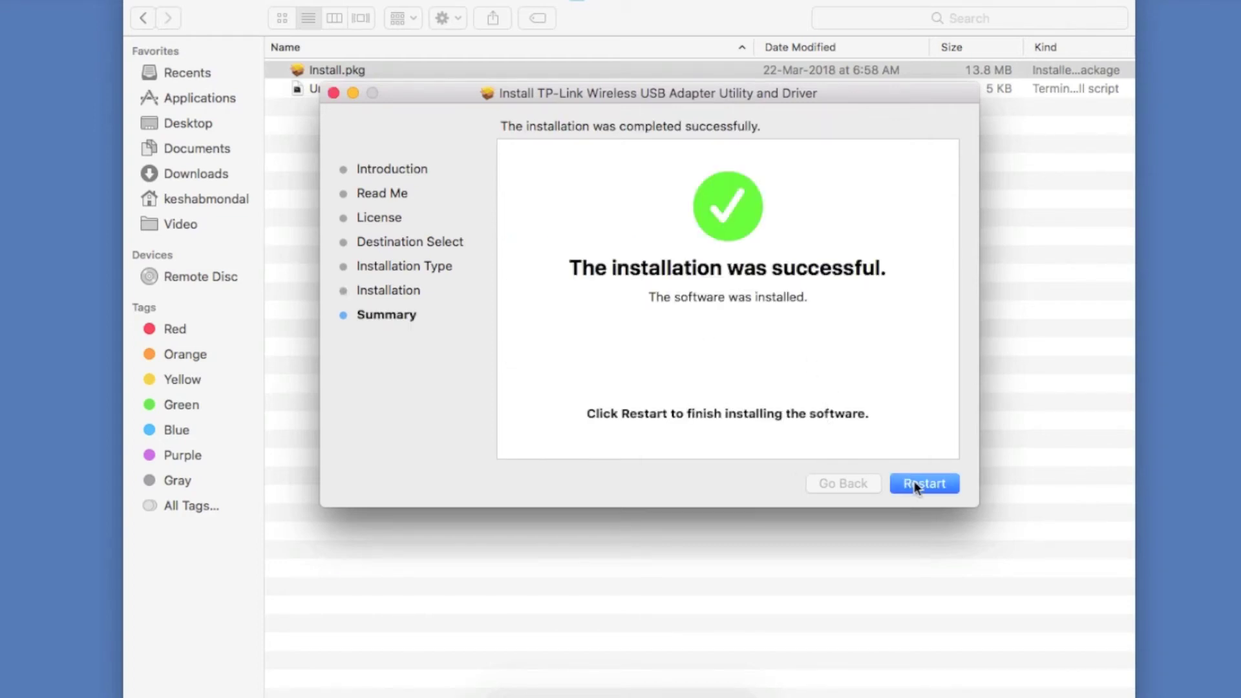
left_click(913, 484)
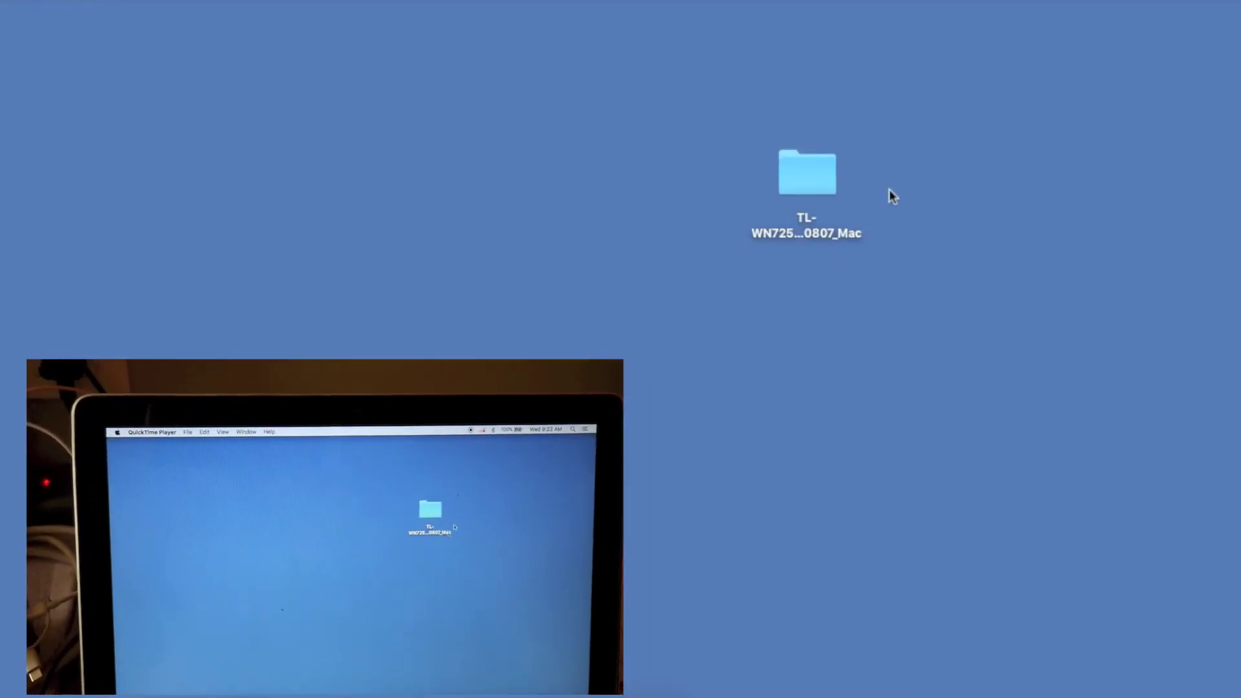
Check which wireless networks are available to the USB-WiFi adapter
left_click(951, 1)
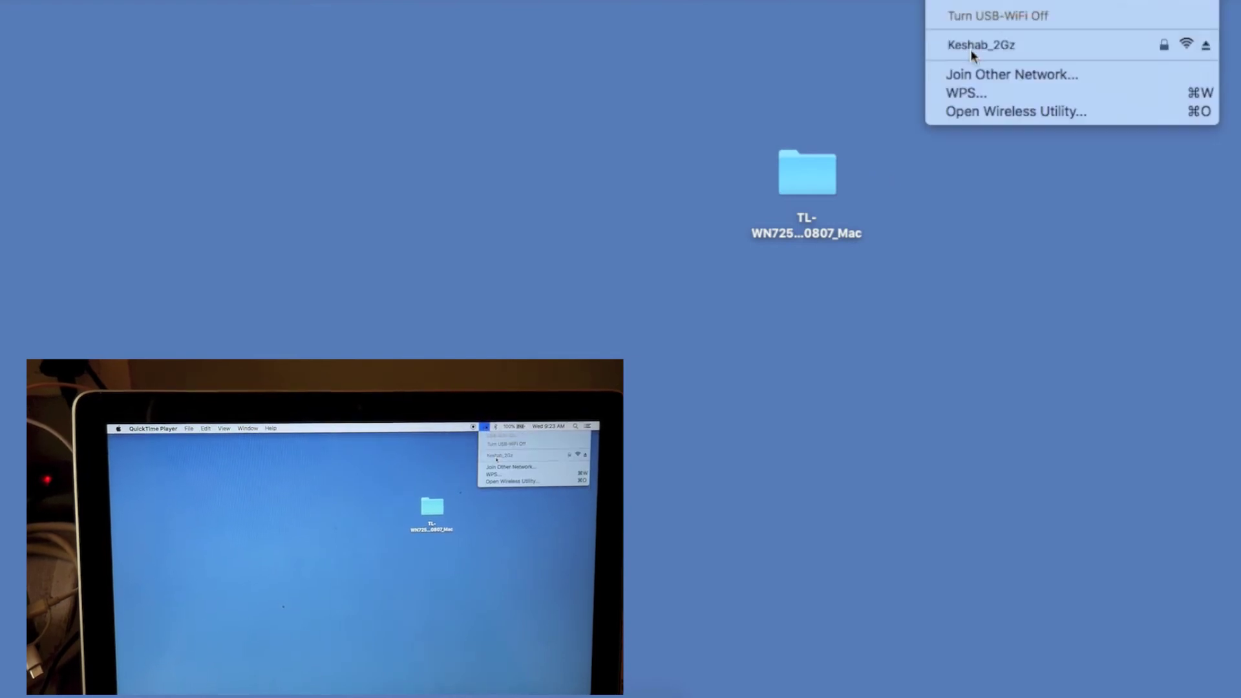
left_click(954, 1)
left_click(953, 2)
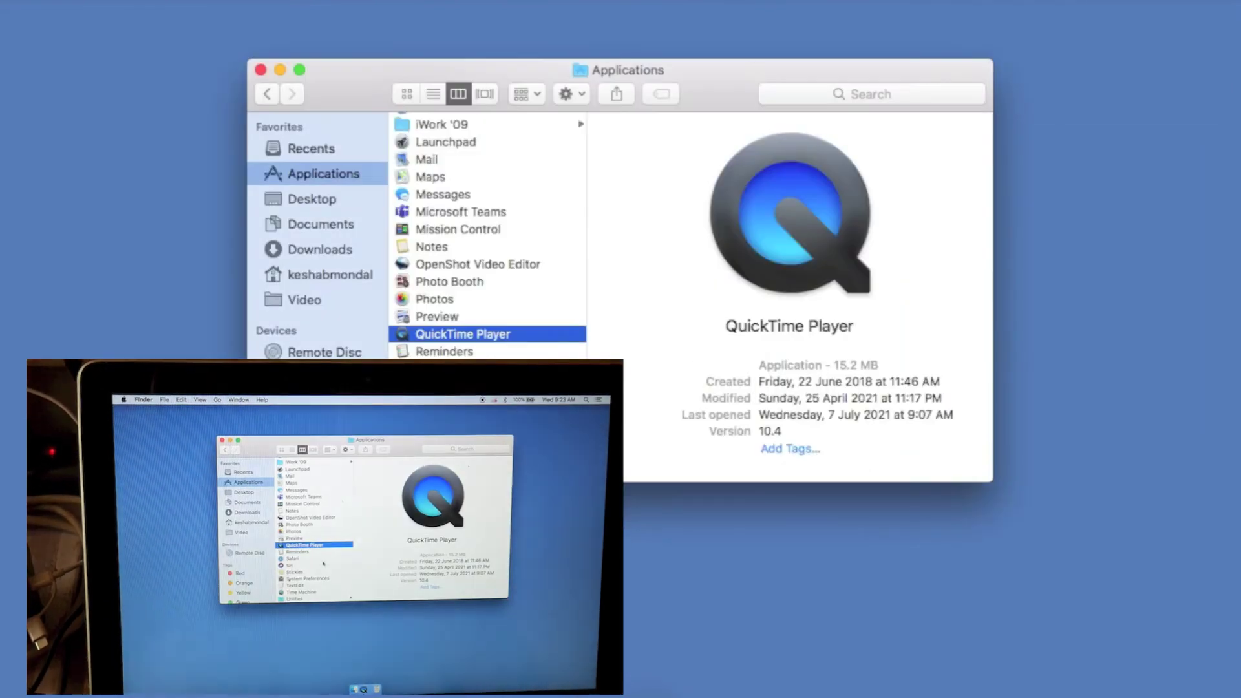
Launch System Preferences from the Applications folder, close the folder window and open the Network settings
double_click(446, 420)
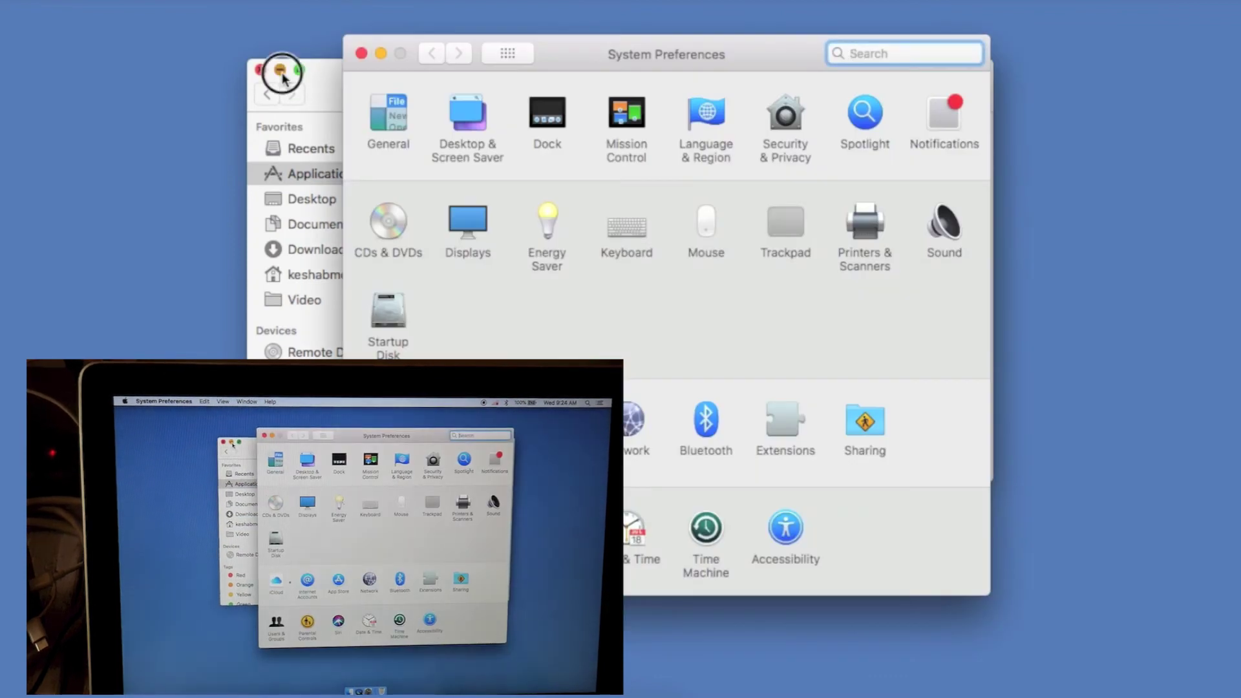
left_click(261, 69)
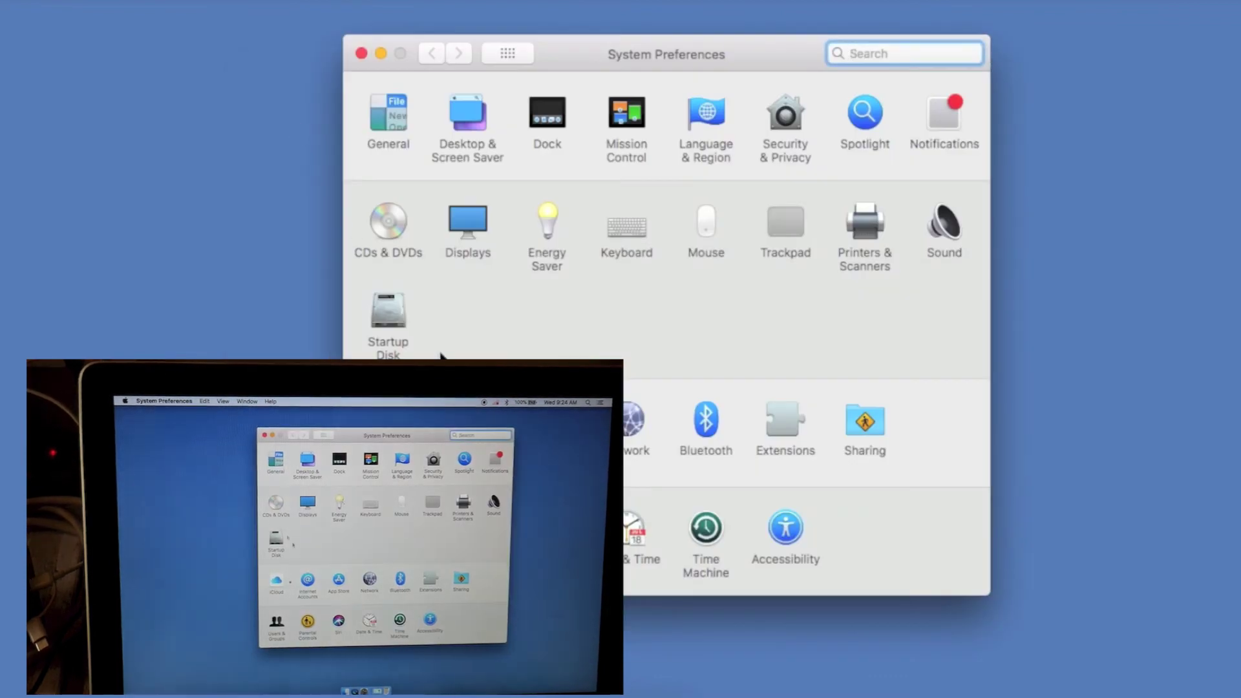
left_click(625, 435)
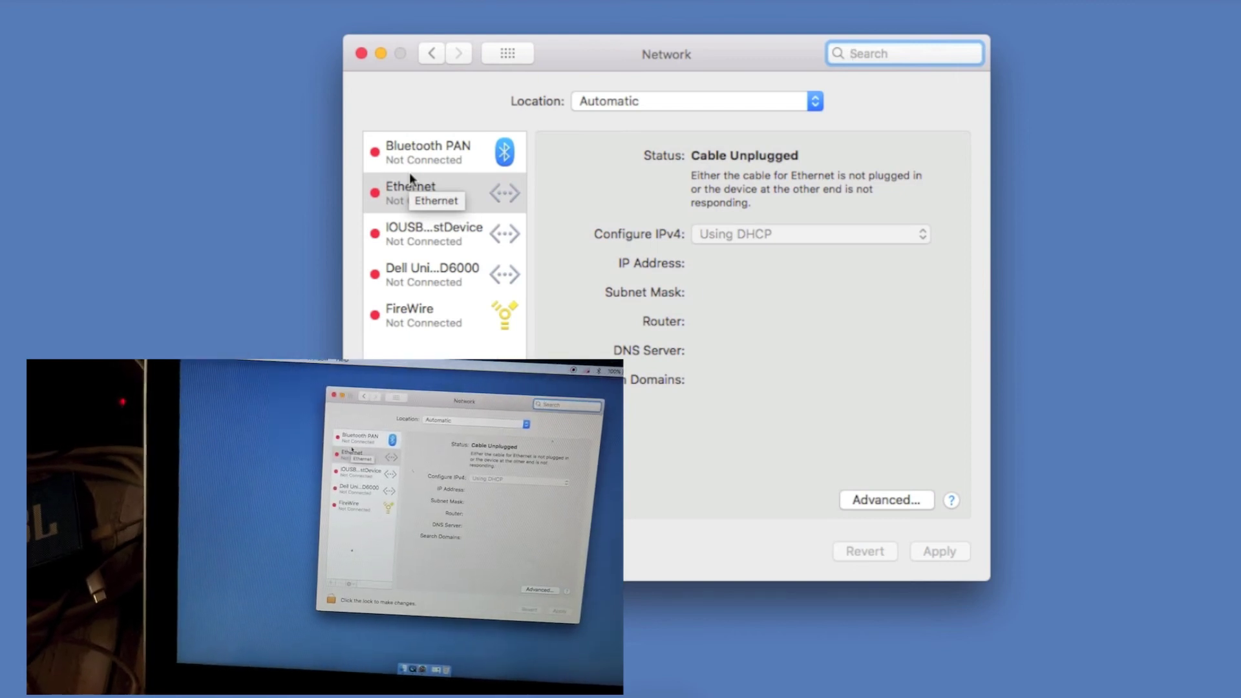
Try to join the listed 2Gz network through the USB-WiFi adapter, then dismiss the resulting notice
left_click(941, 1)
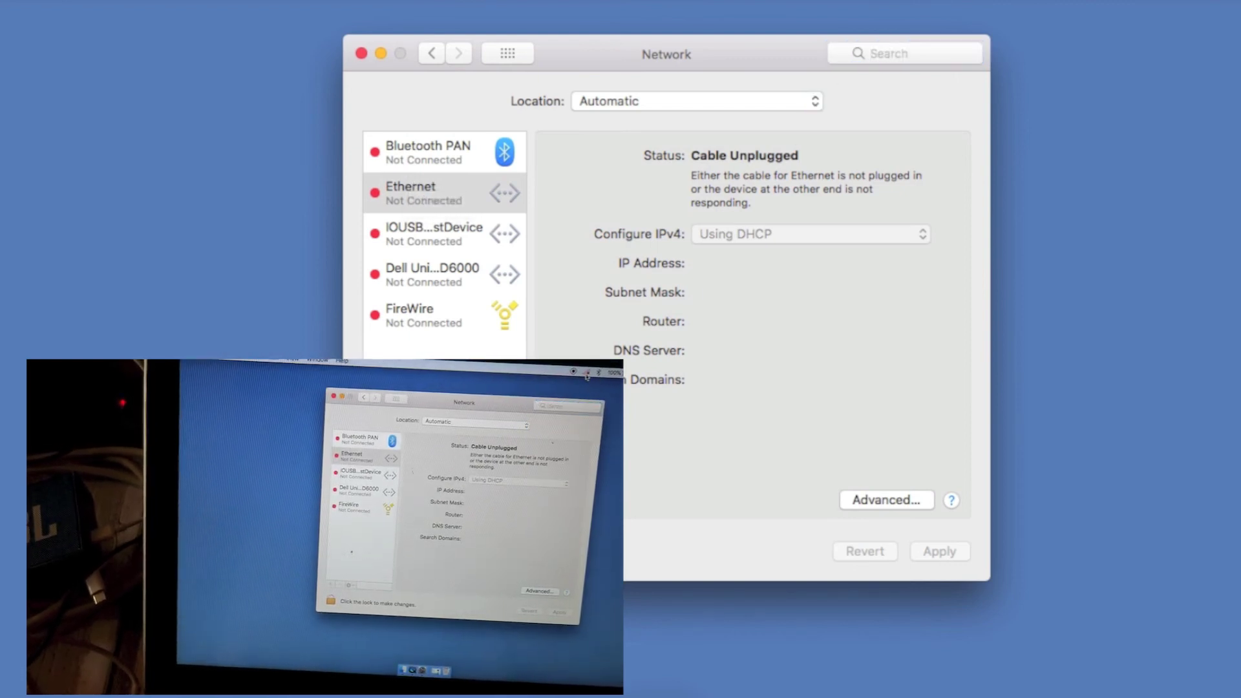
left_click(948, 47)
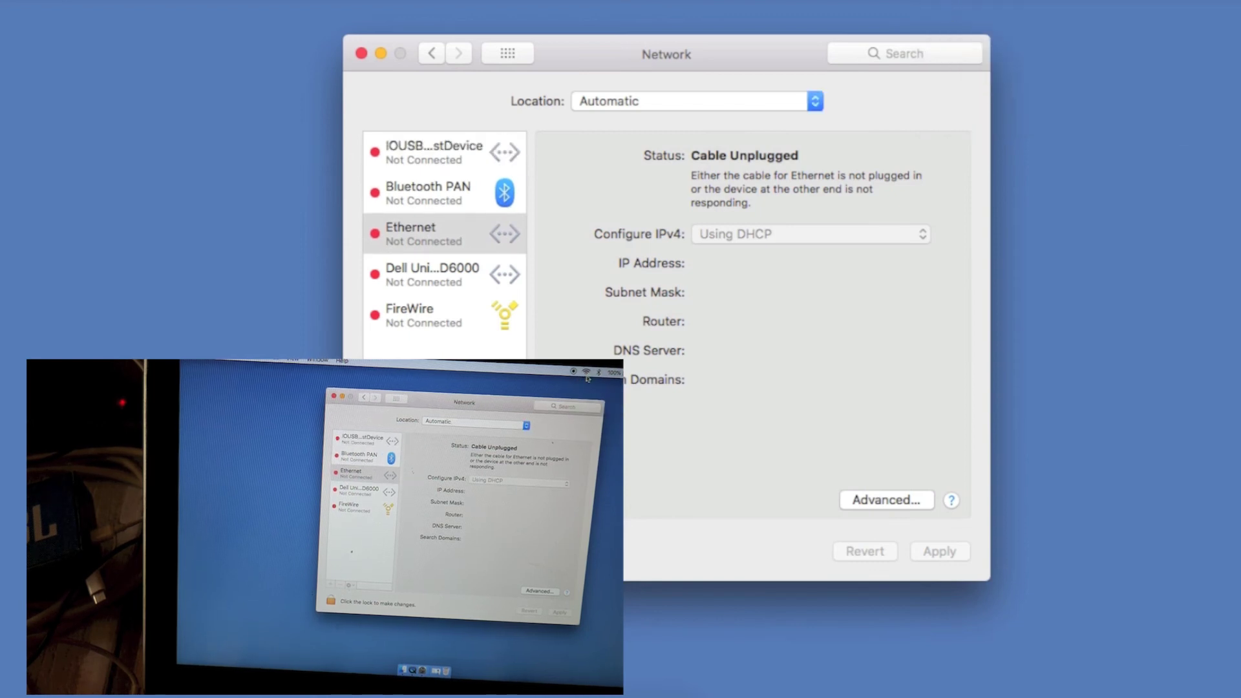
left_click(941, 2)
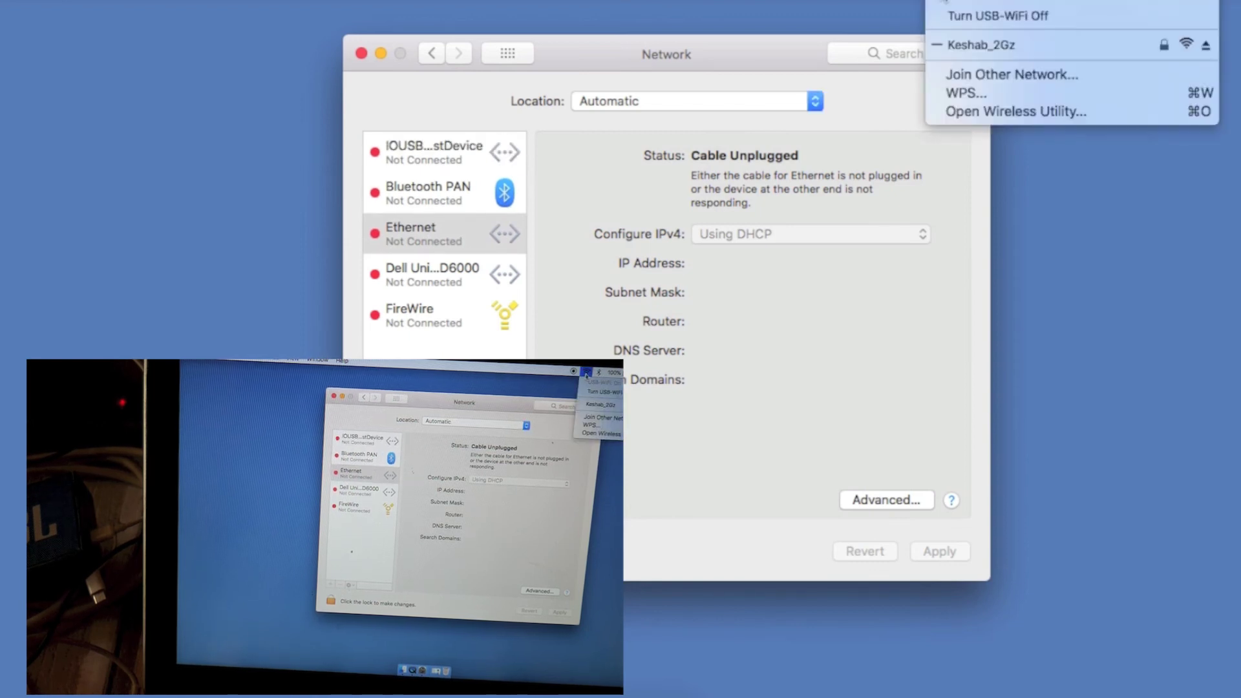
left_click(962, 75)
left_click(495, 309)
double_click(543, 198)
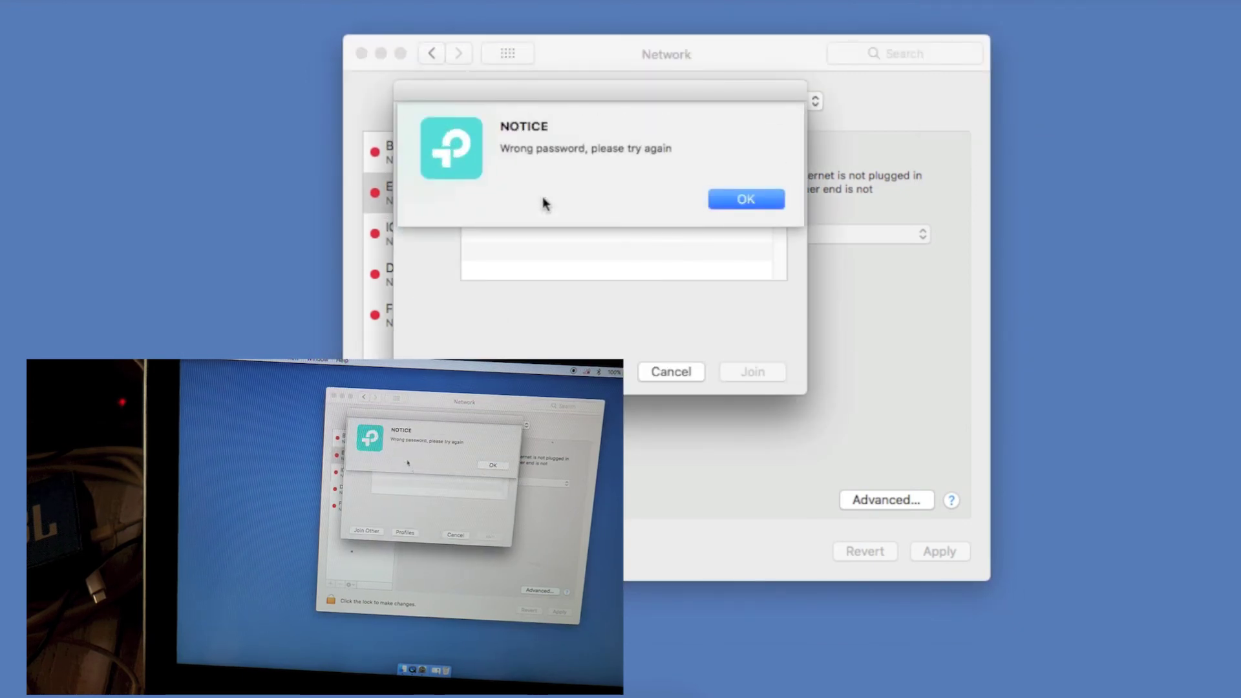
left_click(746, 199)
Join the 2Gz network by entering its Wi-Fi password, and show the details of the IOUSBHostDevice connection
left_click(561, 199)
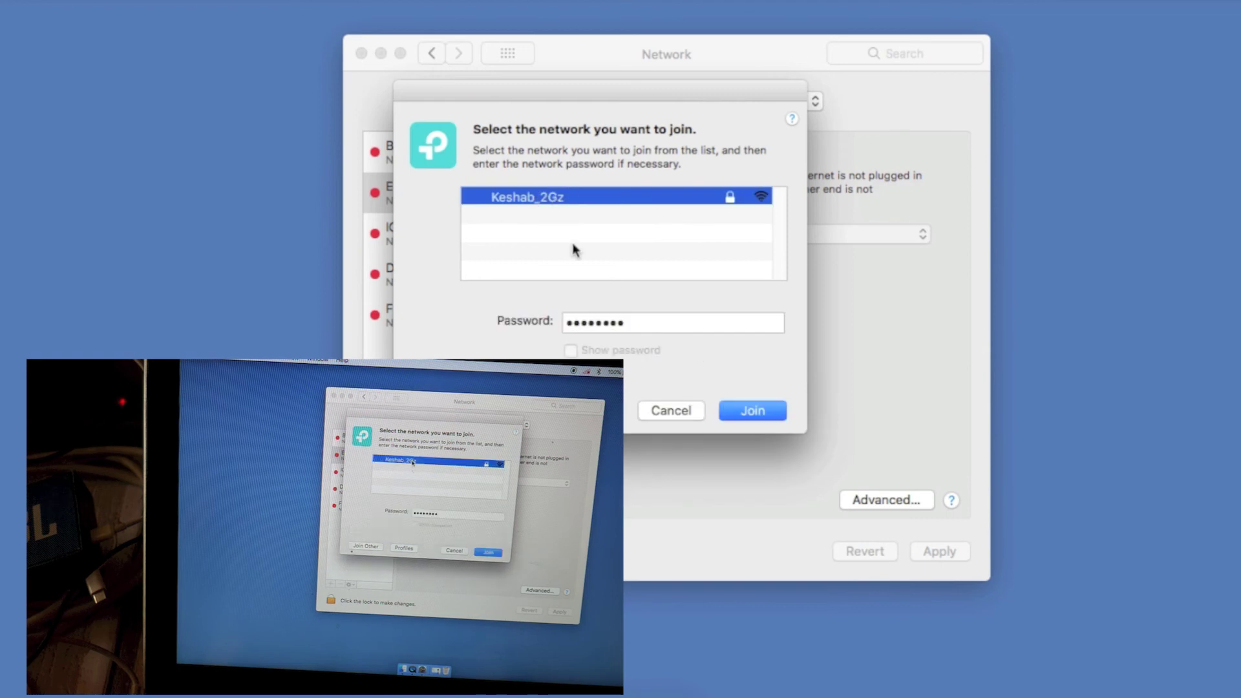
left_click(597, 321)
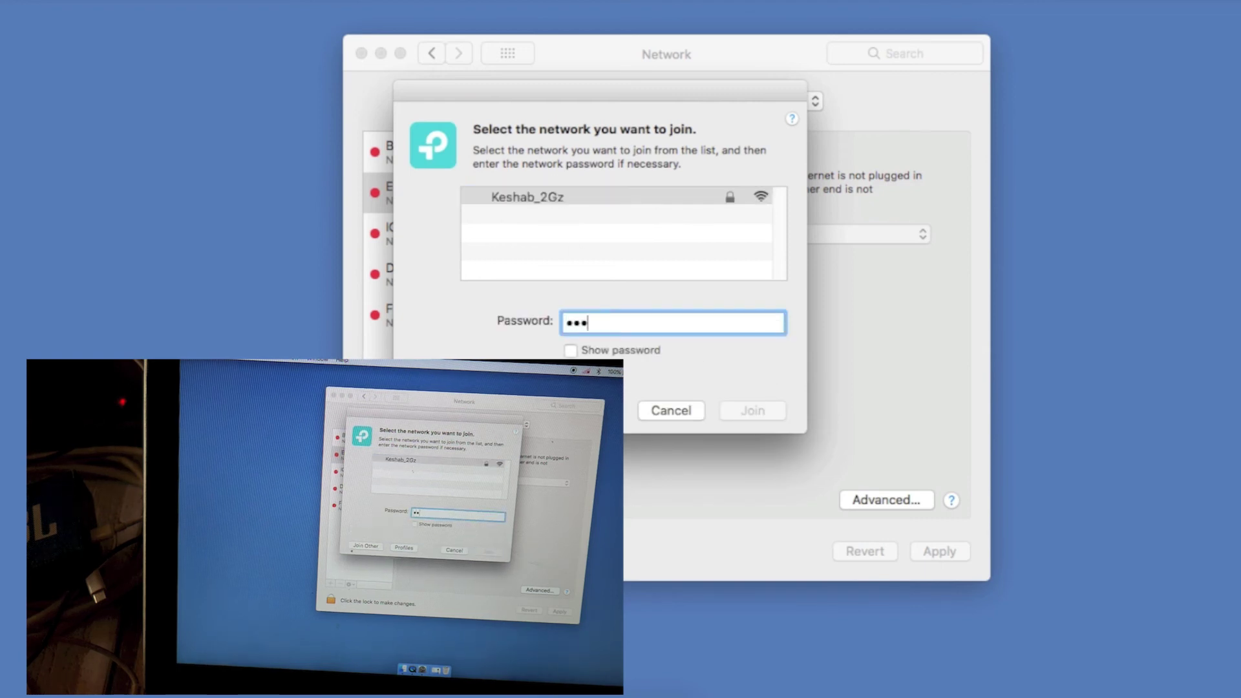
type("*********")
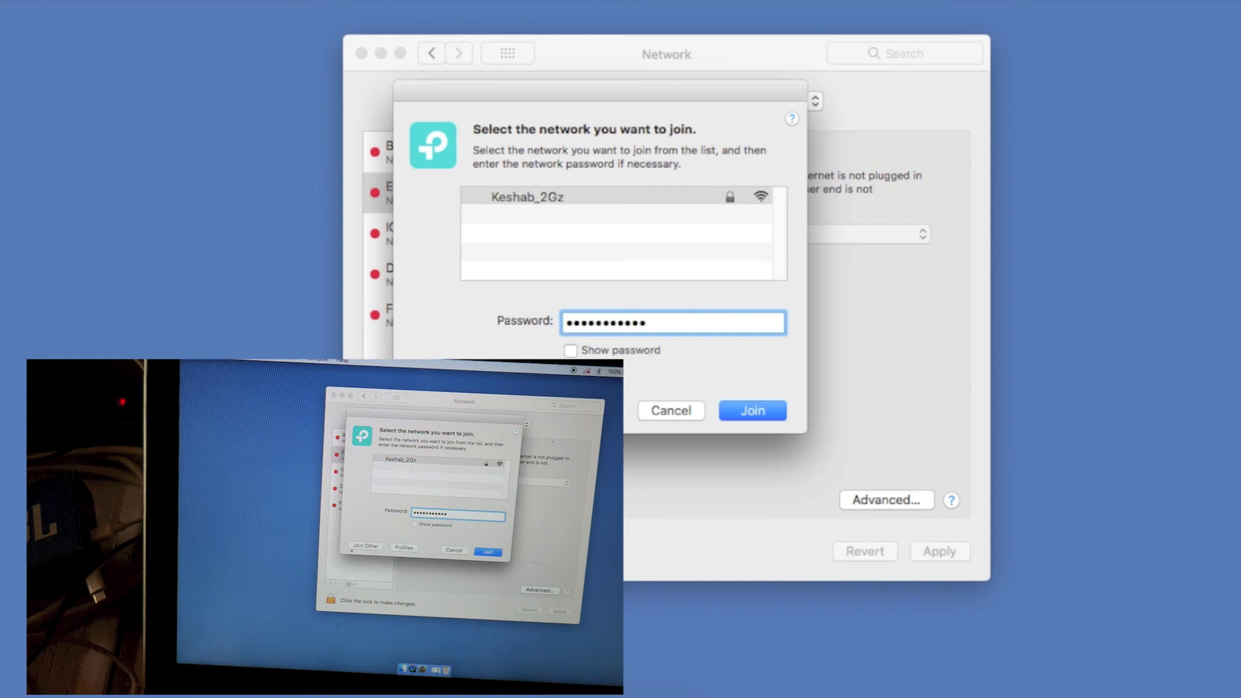
left_click(754, 412)
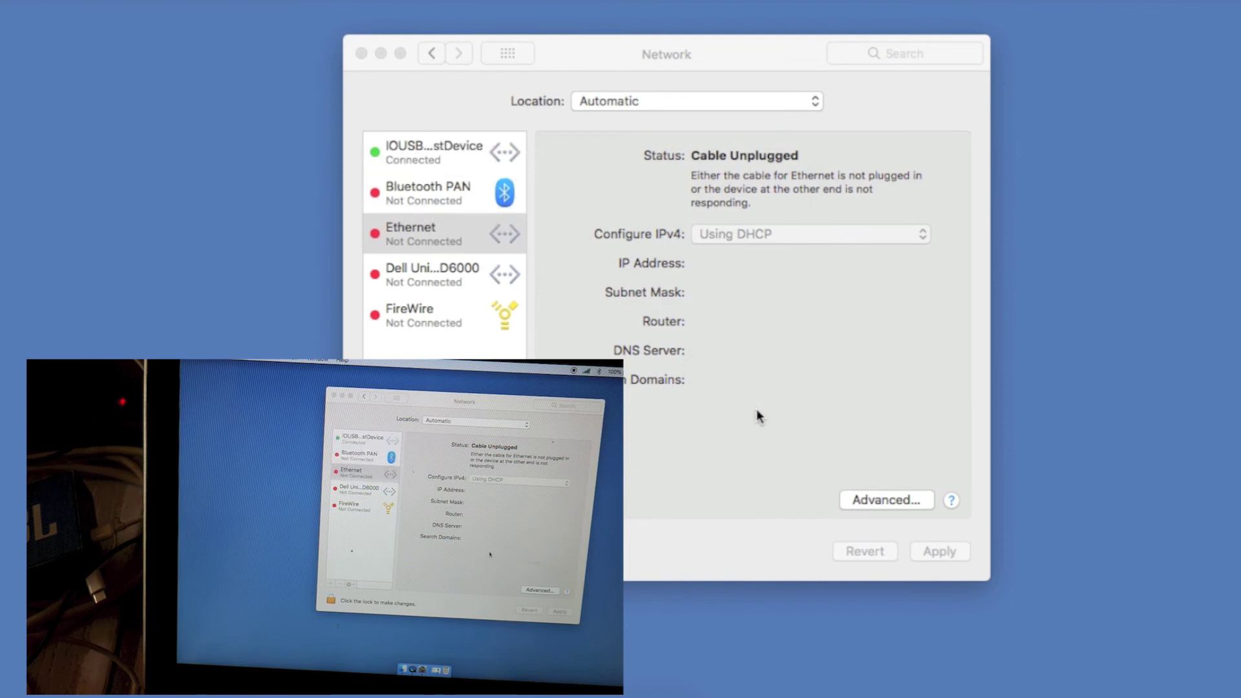
left_click(430, 158)
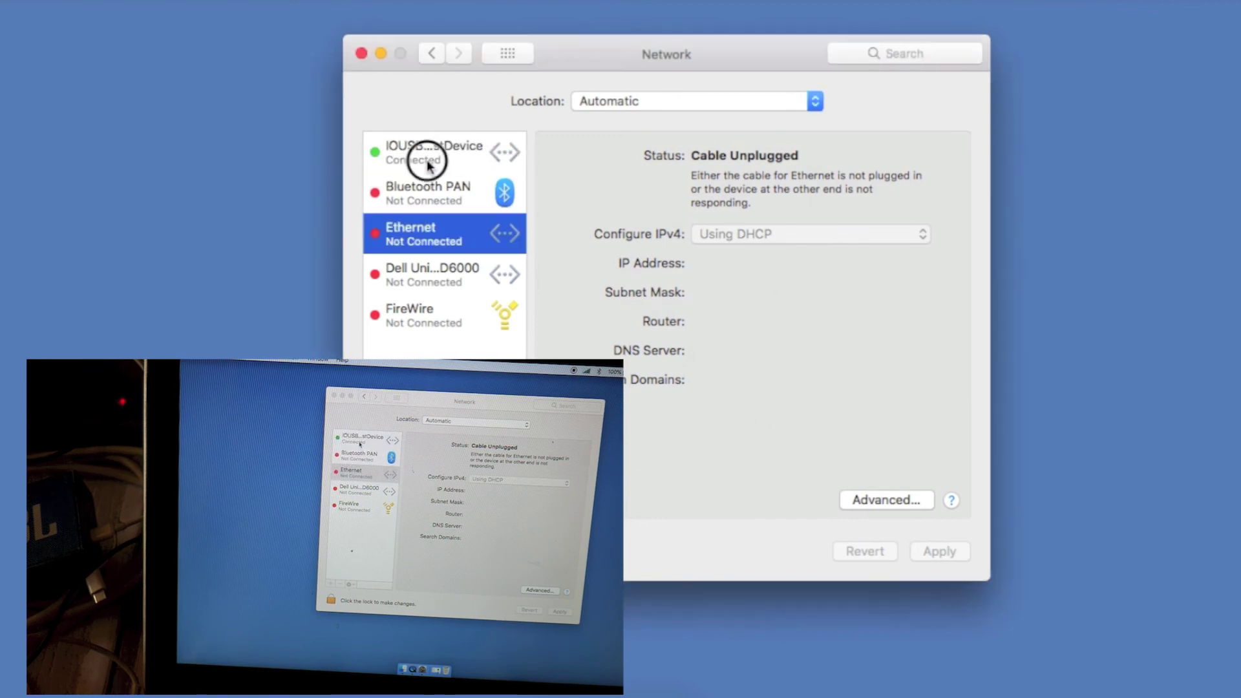
left_click(430, 160)
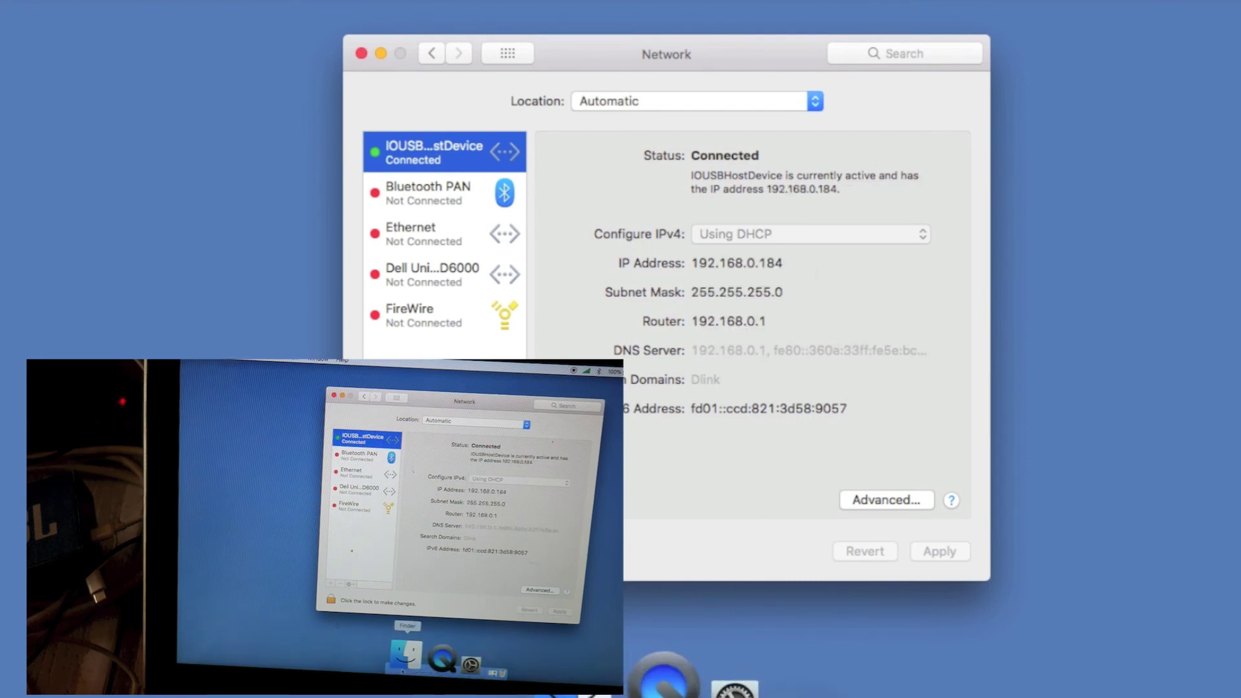
Launch Safari from the Applications folder, load timesofindia.indiatimes.com and browse the front-page headlines to test the connection
left_click(575, 682)
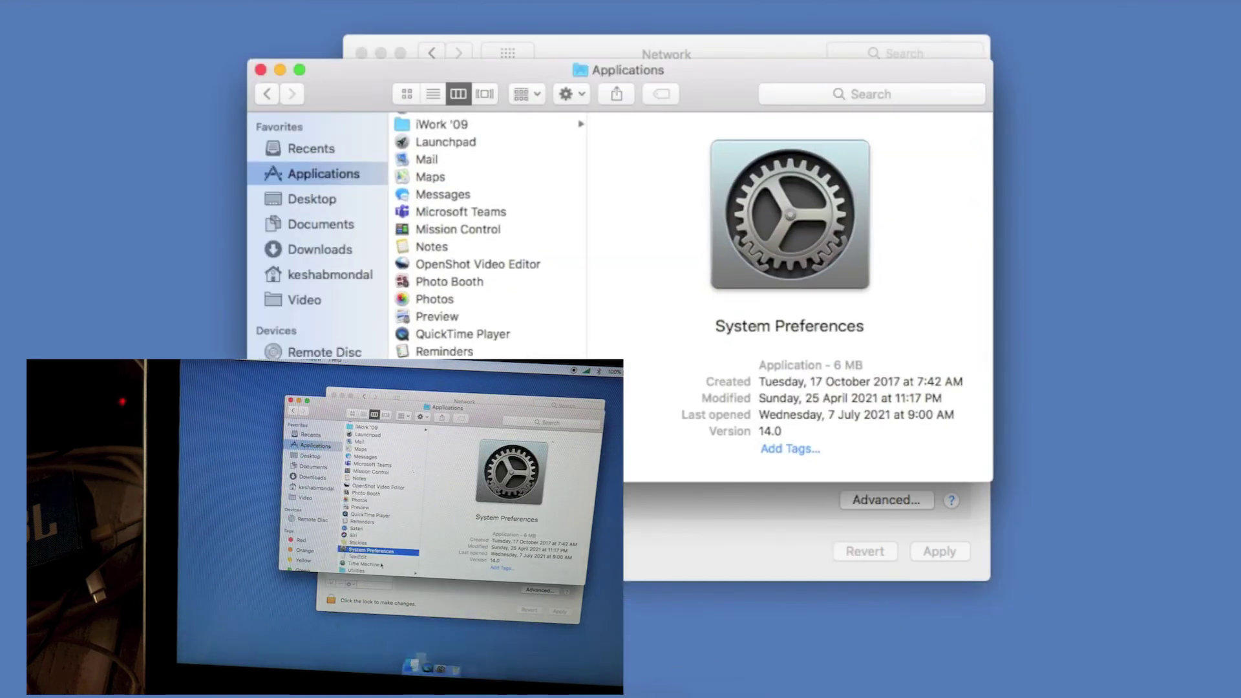
double_click(439, 368)
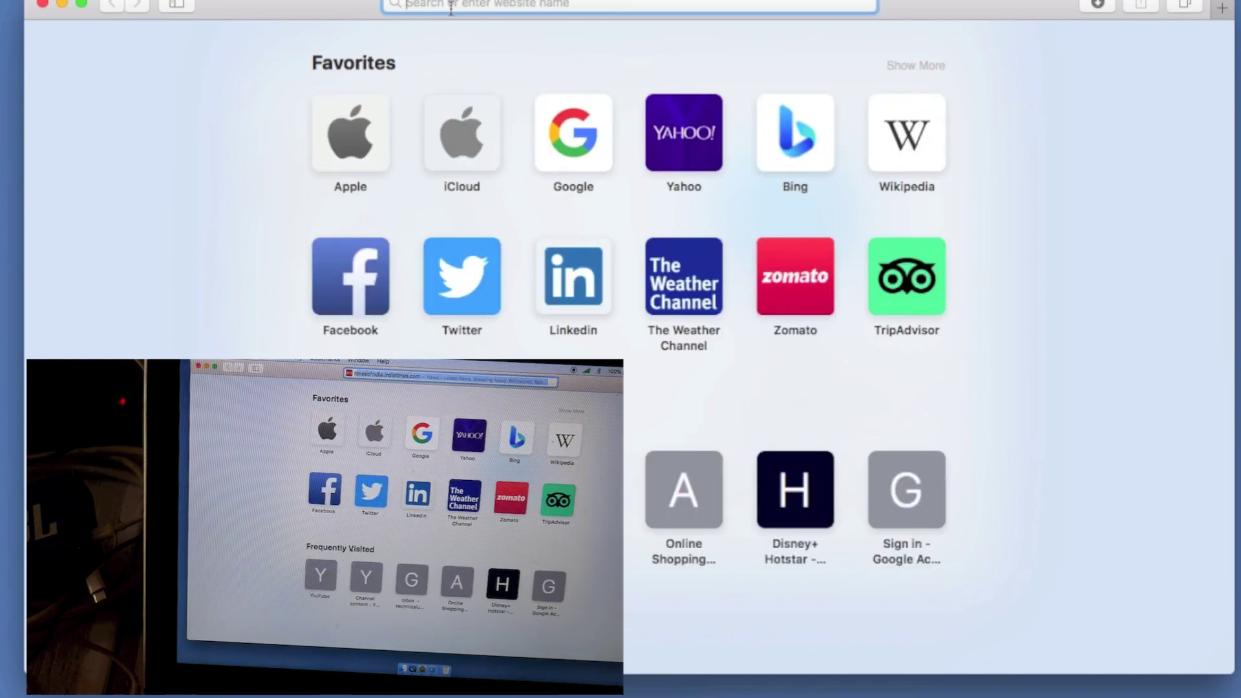
type("timesofindia.indiatimes.com")
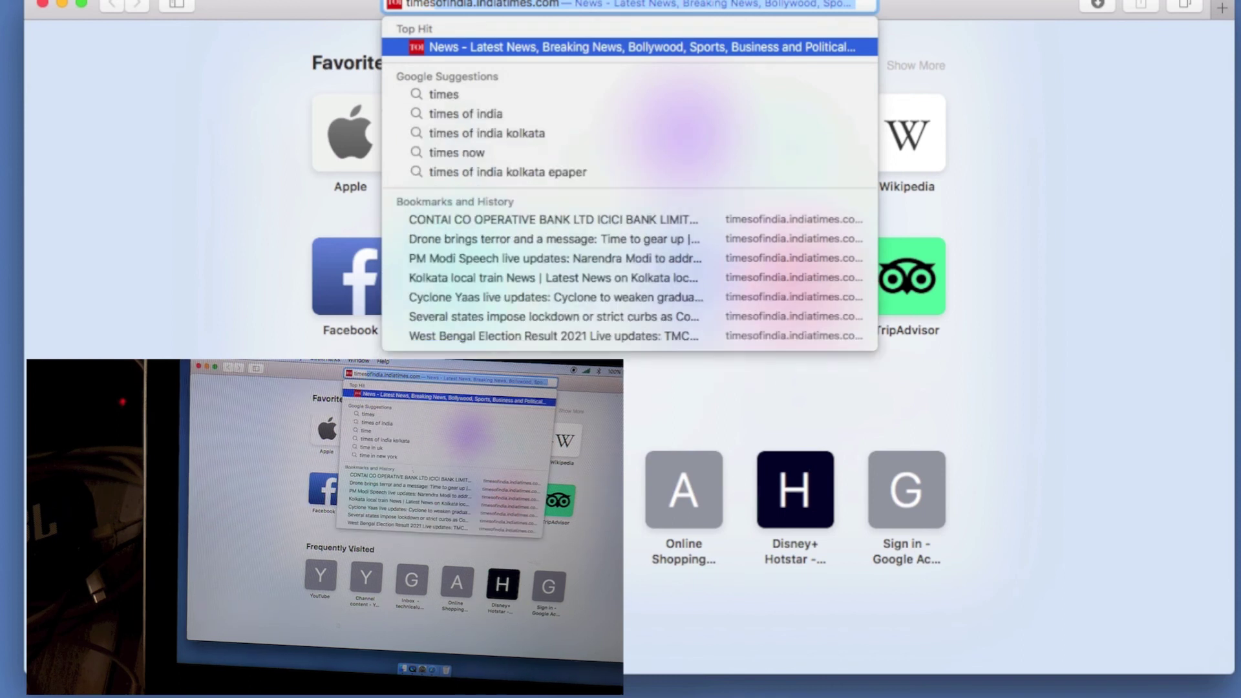
key("Return")
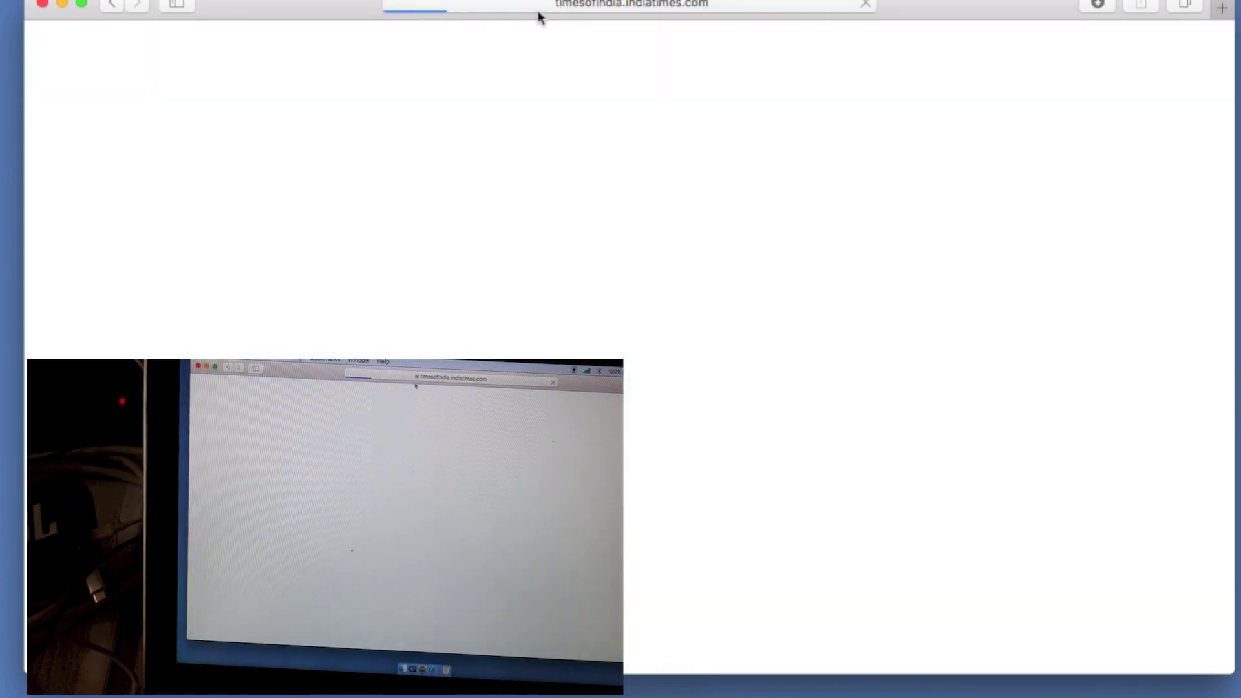
left_click(823, 34)
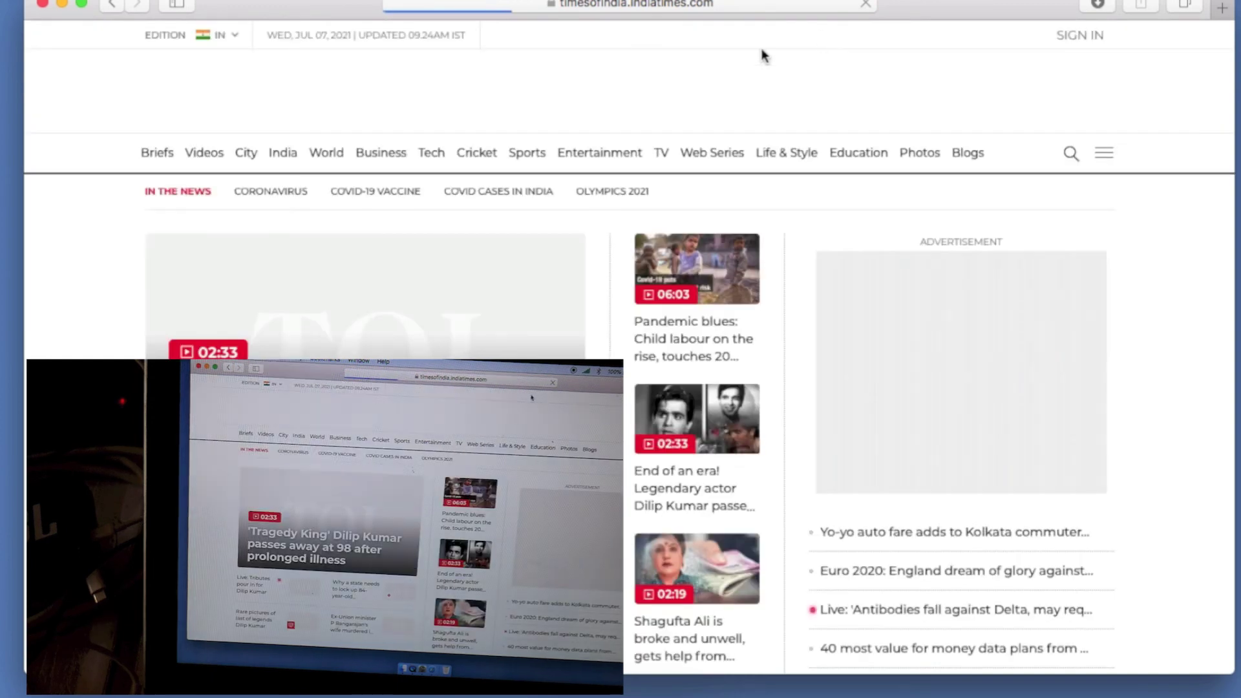
scroll(620, 349, "down", 3)
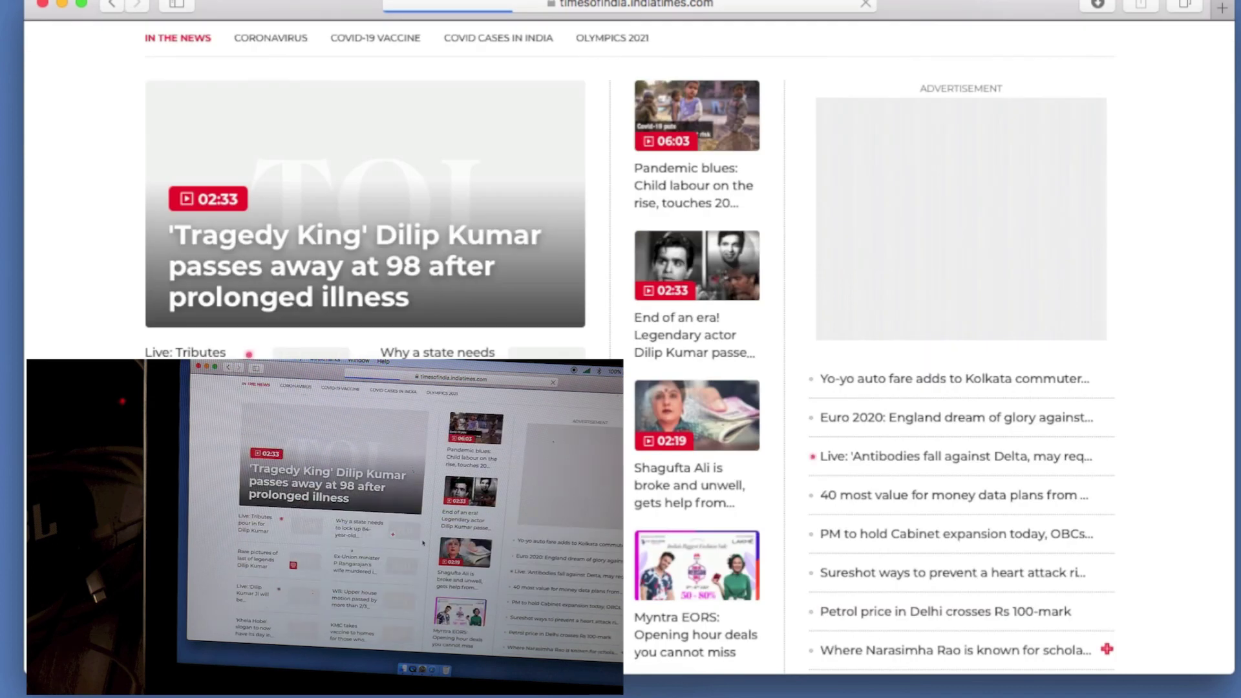
scroll(620, 349, "down", 3)
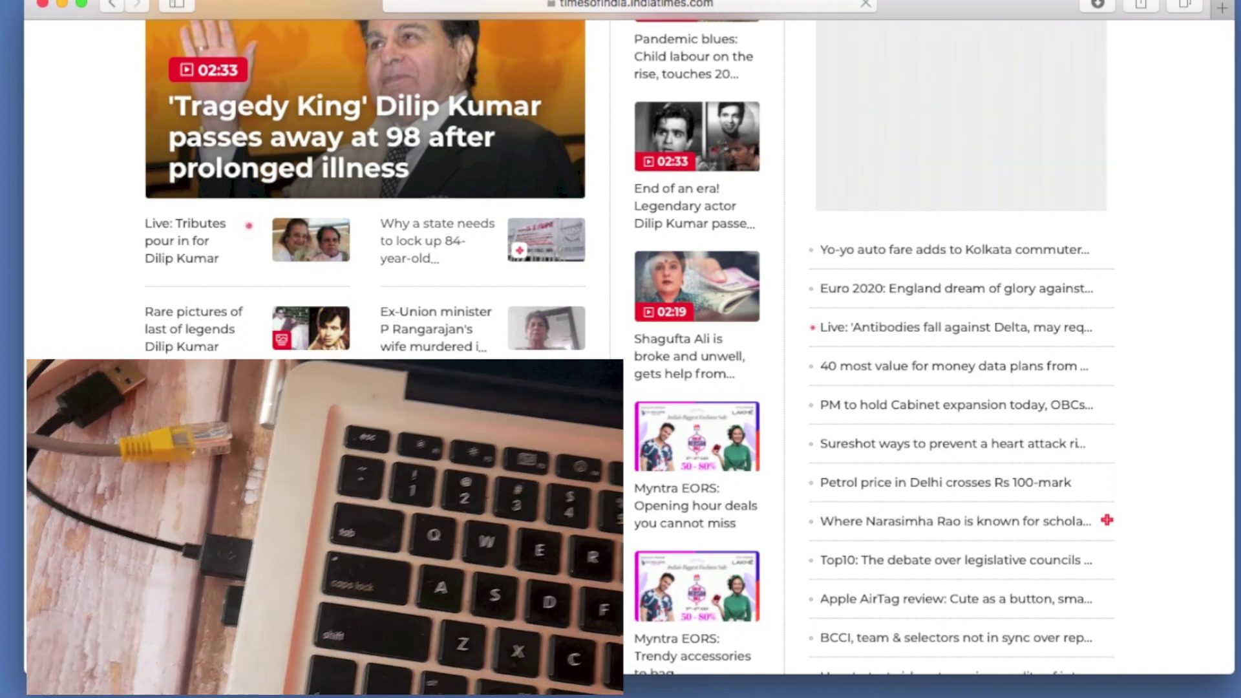
scroll(957, 388, "down", 1)
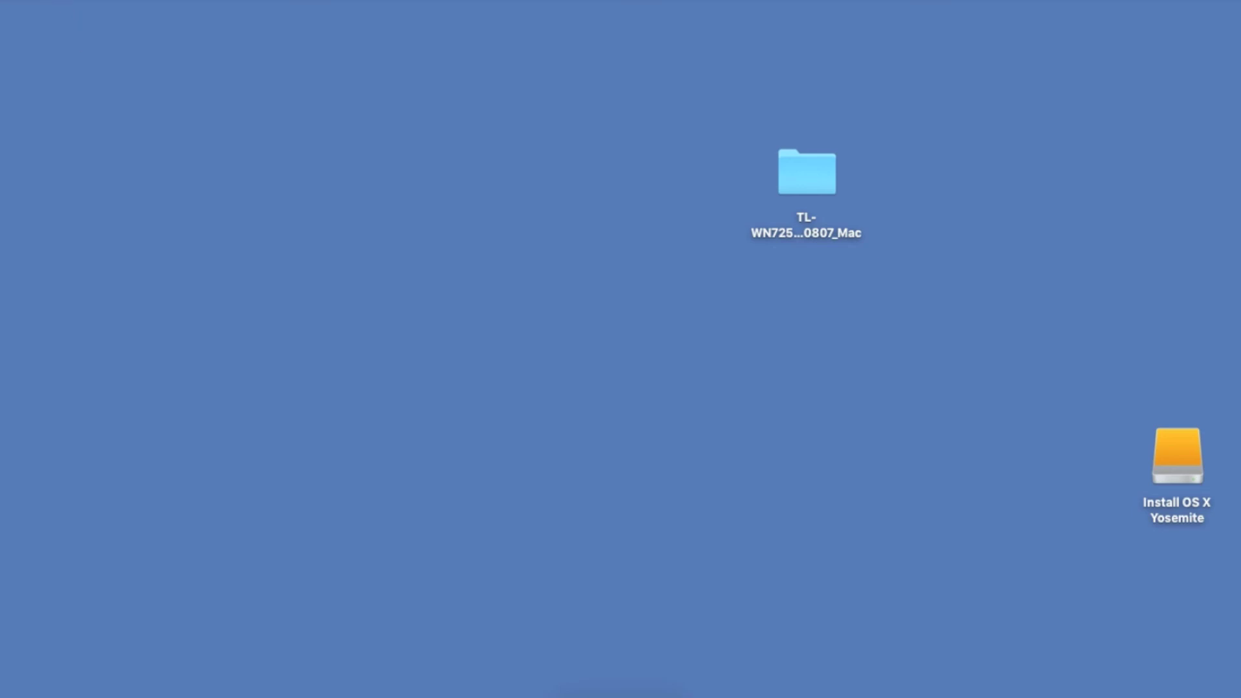
Open the About This Mac overview and highlight the macOS version number
left_click(19, 1)
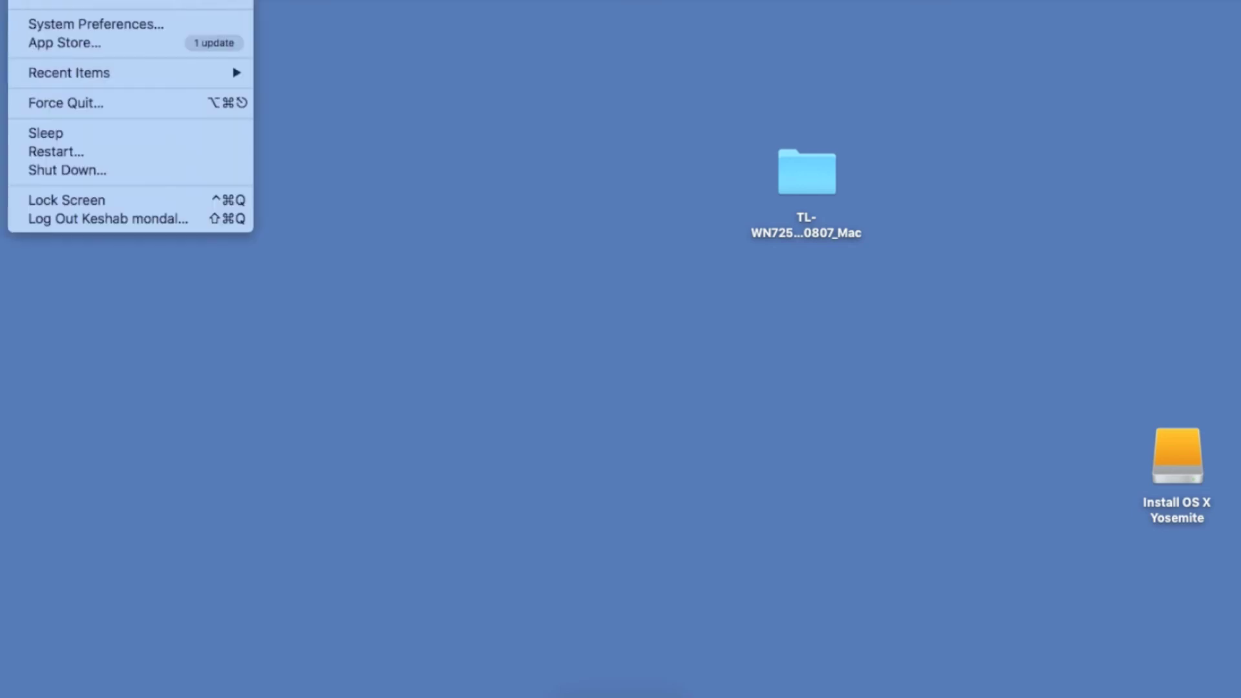
left_click(44, 8)
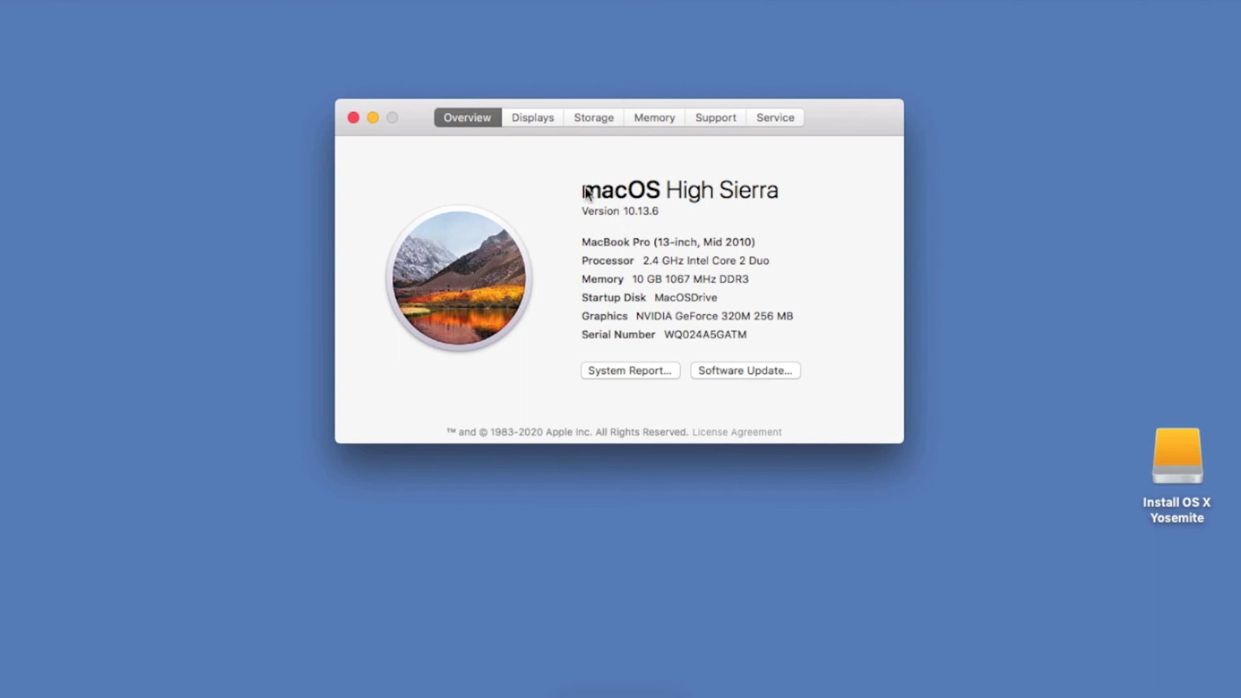
triple_click(643, 208)
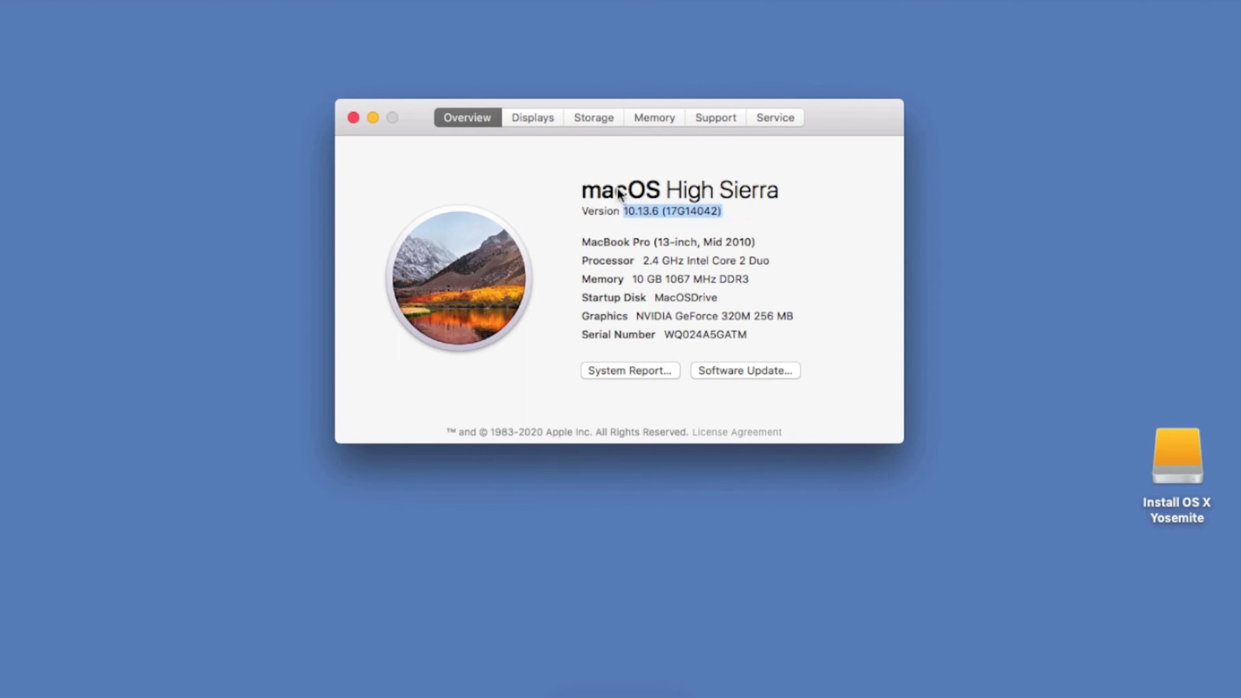